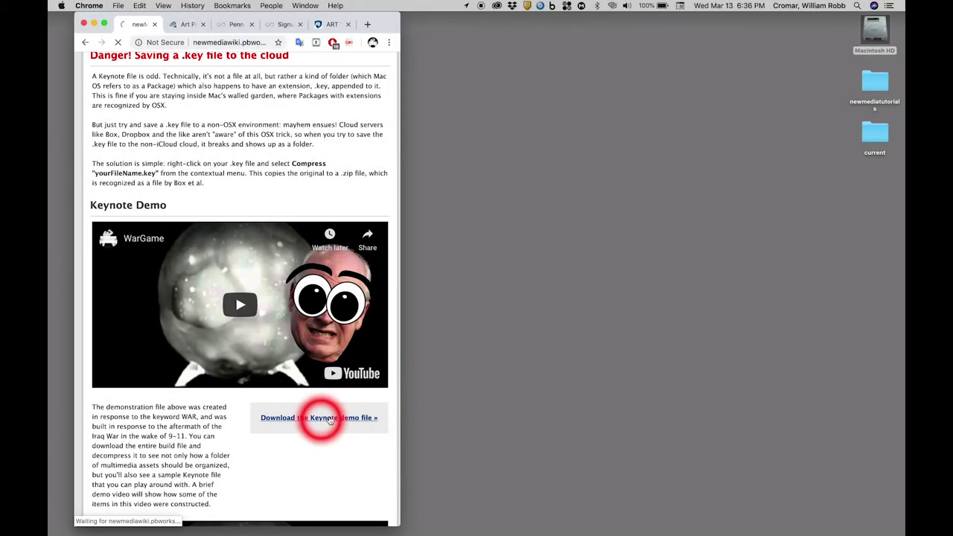
# Open the downloaded warGames_assets_keynote folder and show its contents as icons in an enlarged window.
pyautogui.click(440, 270)
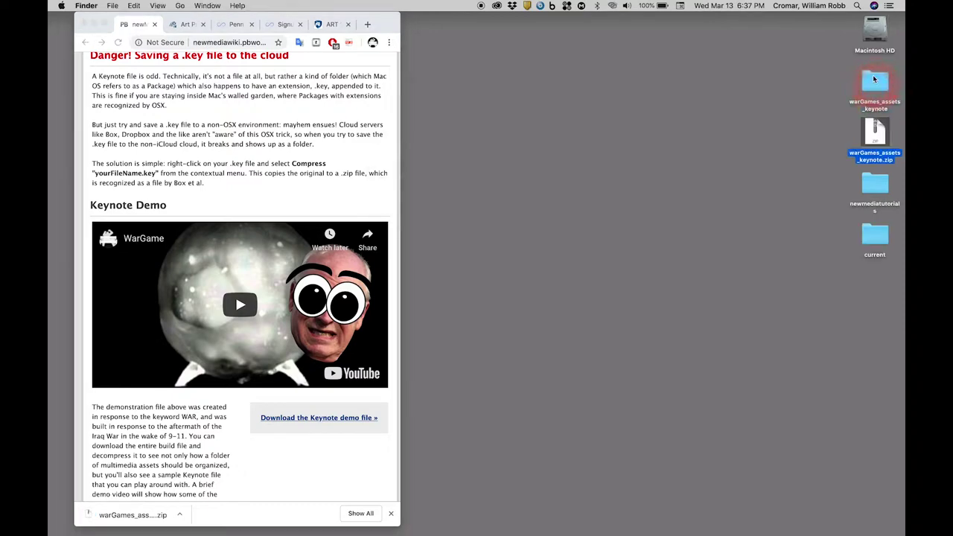
pyautogui.moveTo(597, 217); pyautogui.dragTo(417, 36)
pyautogui.press('super+1')
pyautogui.moveTo(673, 247); pyautogui.dragTo(772, 218)
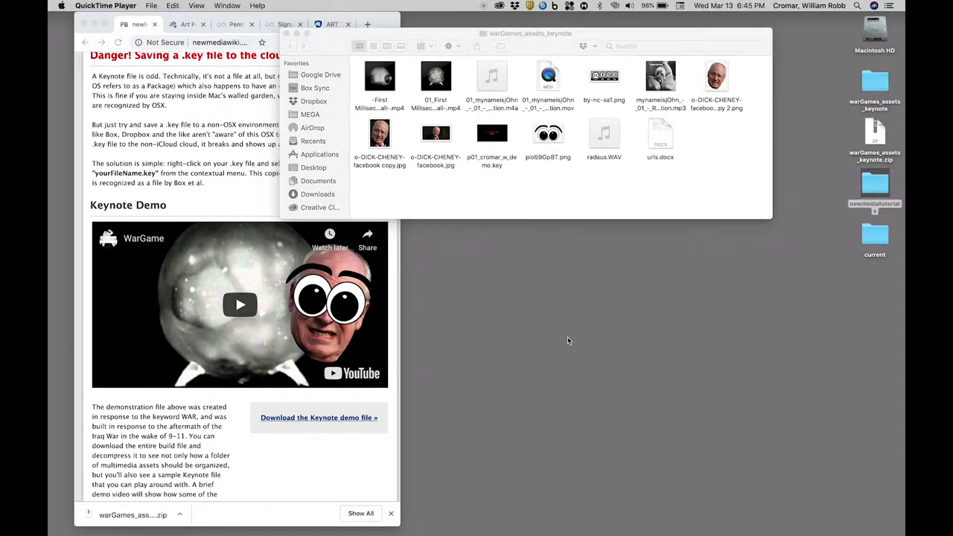
# Open the .key demo presentation from the assets folder, look through its slides and return to slide 1.
pyautogui.doubleClick(494, 135)
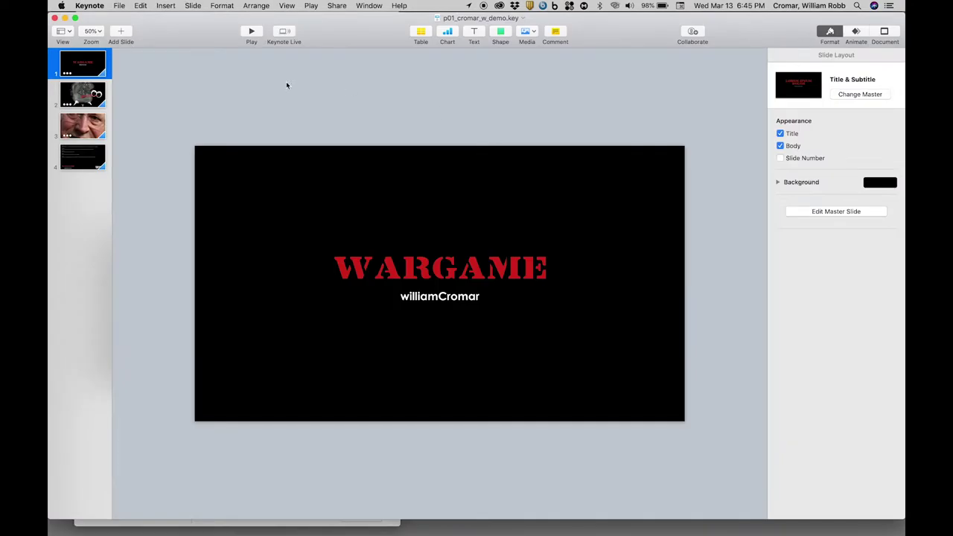
pyautogui.click(84, 91)
pyautogui.click(91, 129)
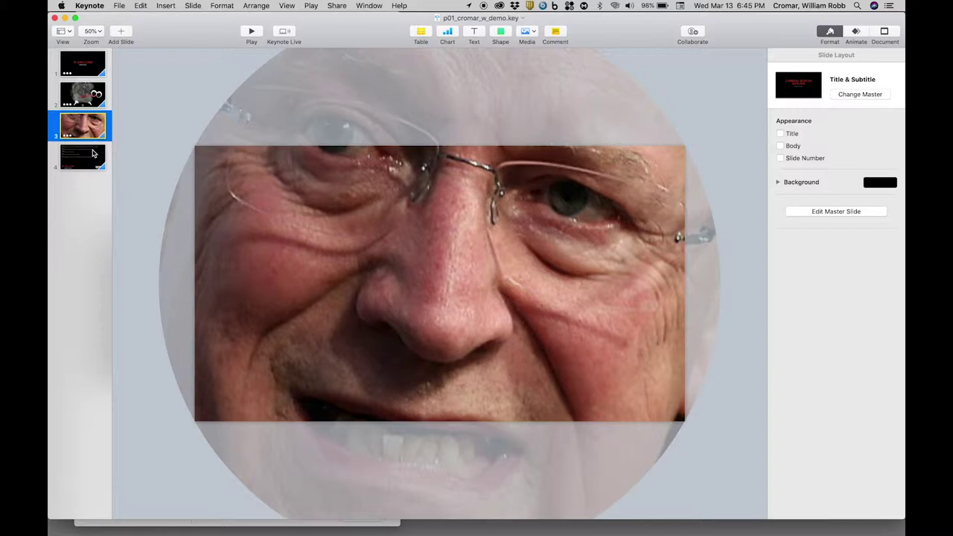
pyautogui.click(93, 155)
pyautogui.click(90, 69)
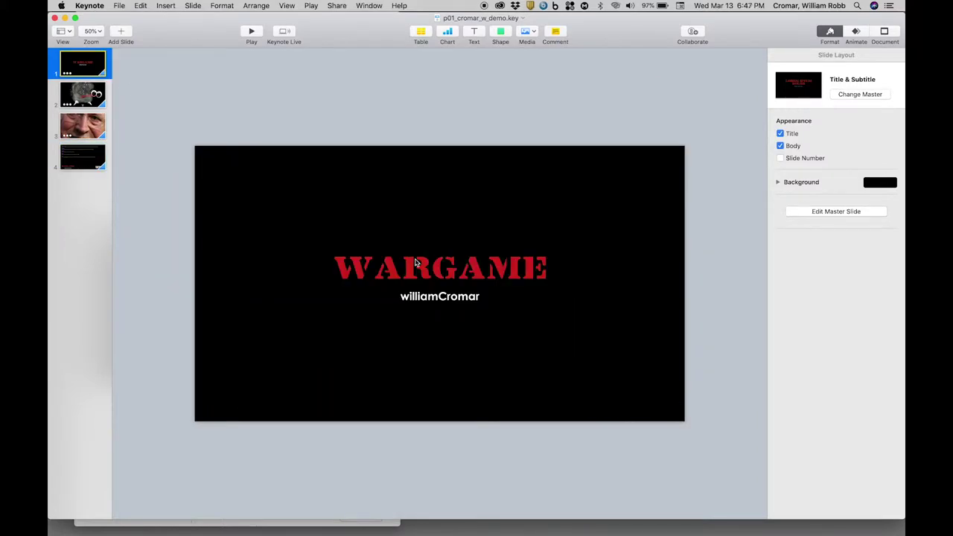
# Examine the title's shape style options, slide 1's transition settings and the document's slideshow settings.
pyautogui.click(417, 269)
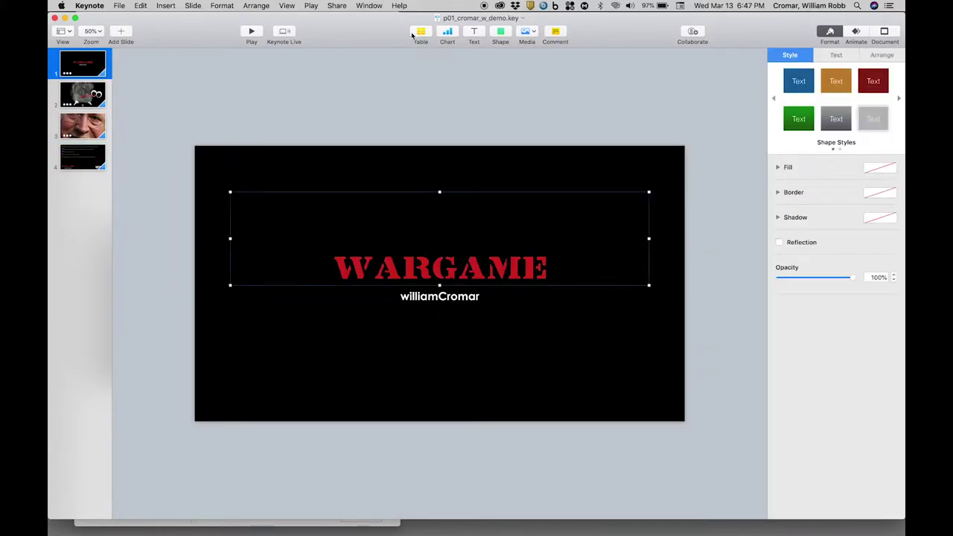
pyautogui.click(586, 146)
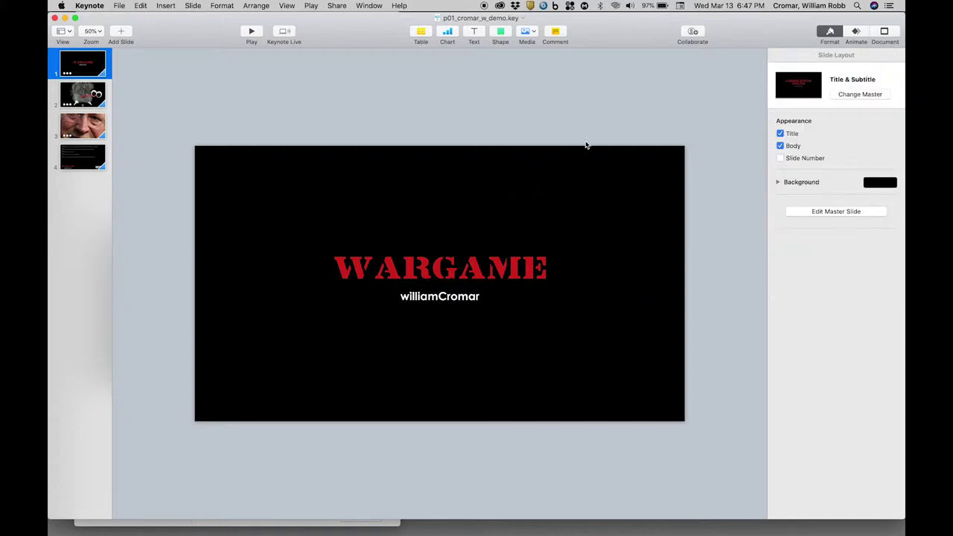
pyautogui.click(855, 33)
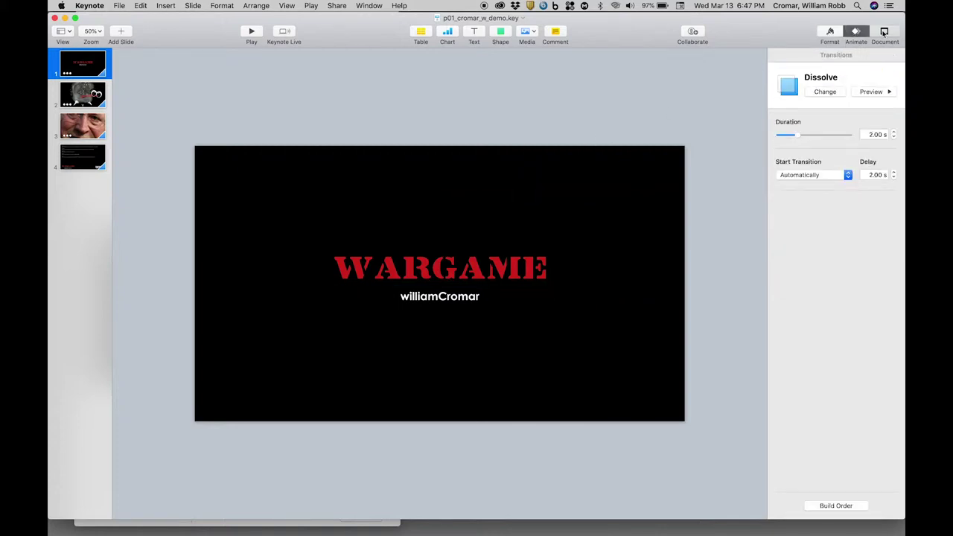
pyautogui.click(884, 33)
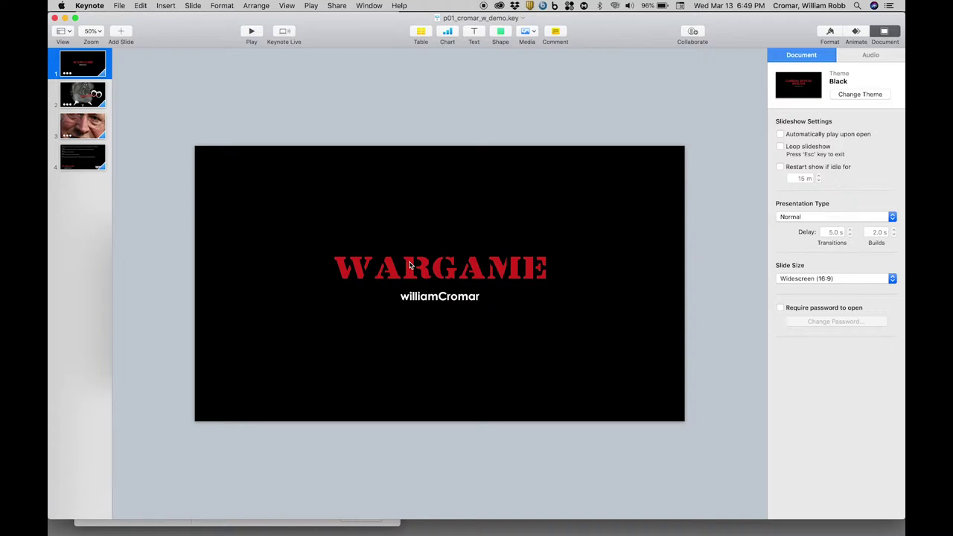
# Examine the extents of the title and subtitle text boxes on slide 1.
pyautogui.click(410, 261)
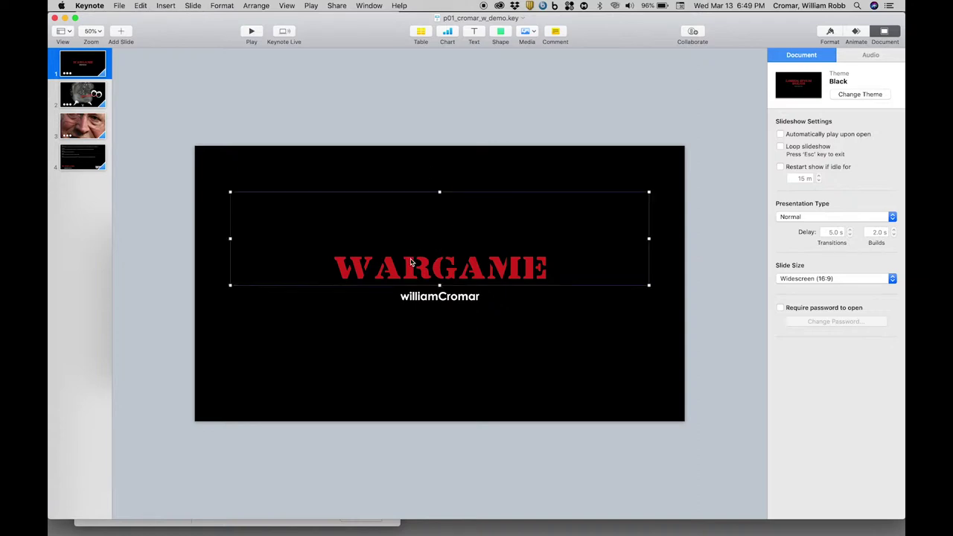
pyautogui.click(423, 300)
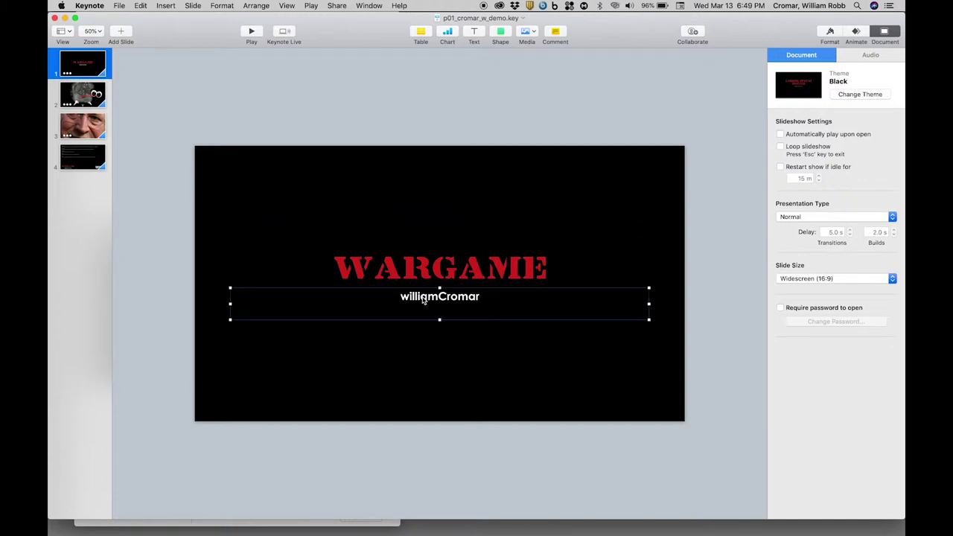
pyautogui.click(415, 125)
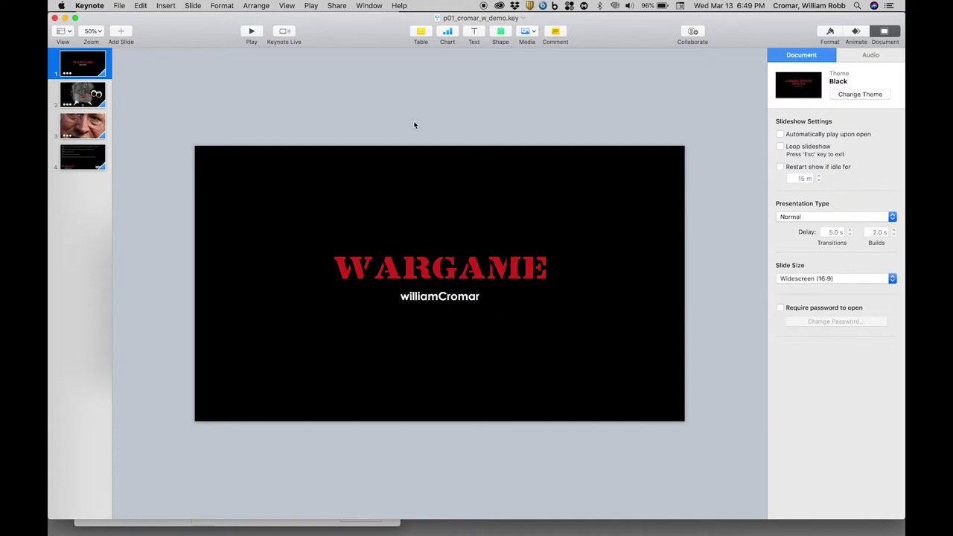
# Select the WARGAME title text on slide 1 and apply the Regular typeface of its Lintsec font.
pyautogui.click(419, 266)
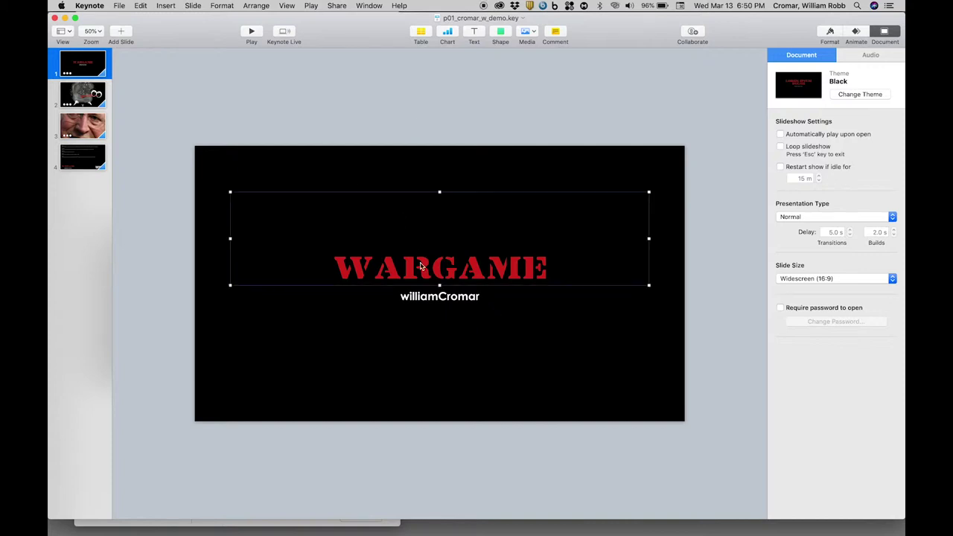
pyautogui.click(420, 268)
pyautogui.doubleClick(420, 268)
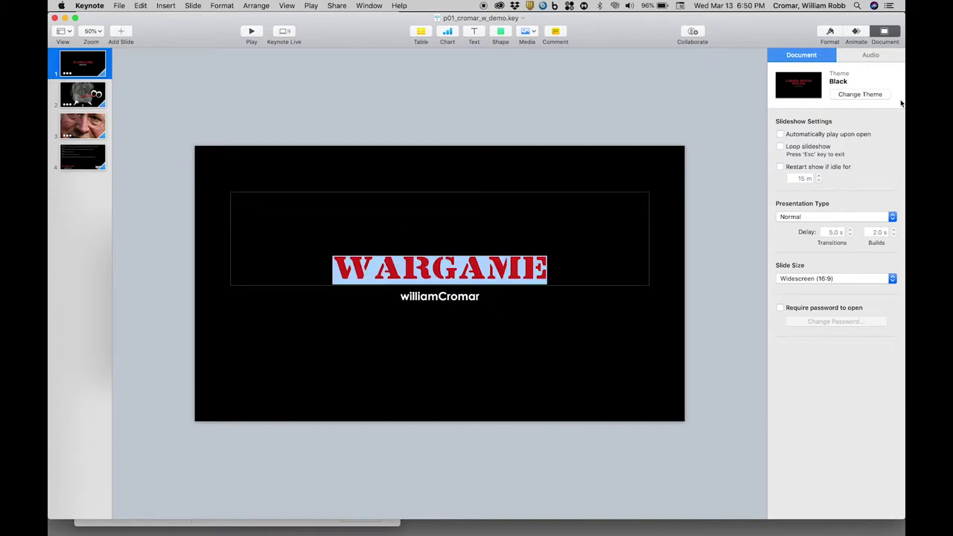
pyautogui.click(830, 31)
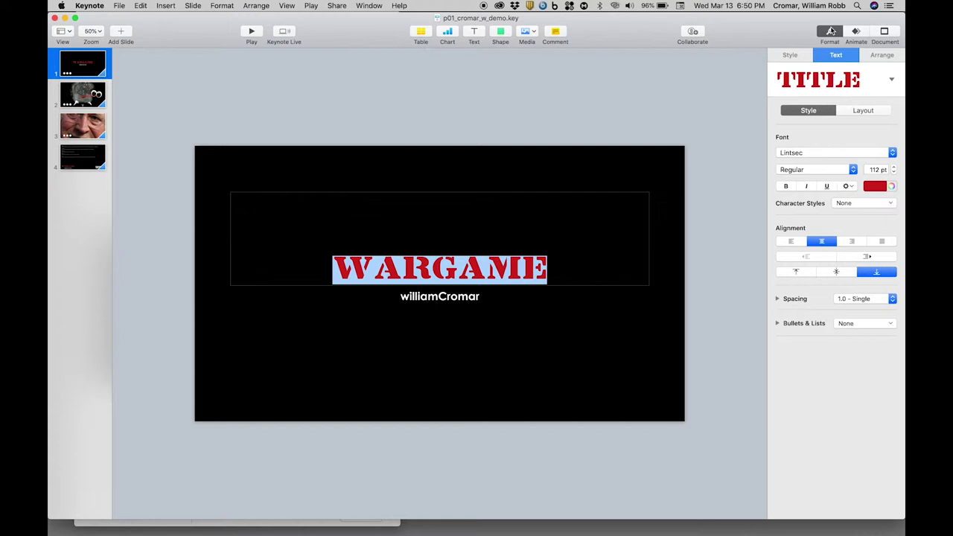
pyautogui.click(820, 170)
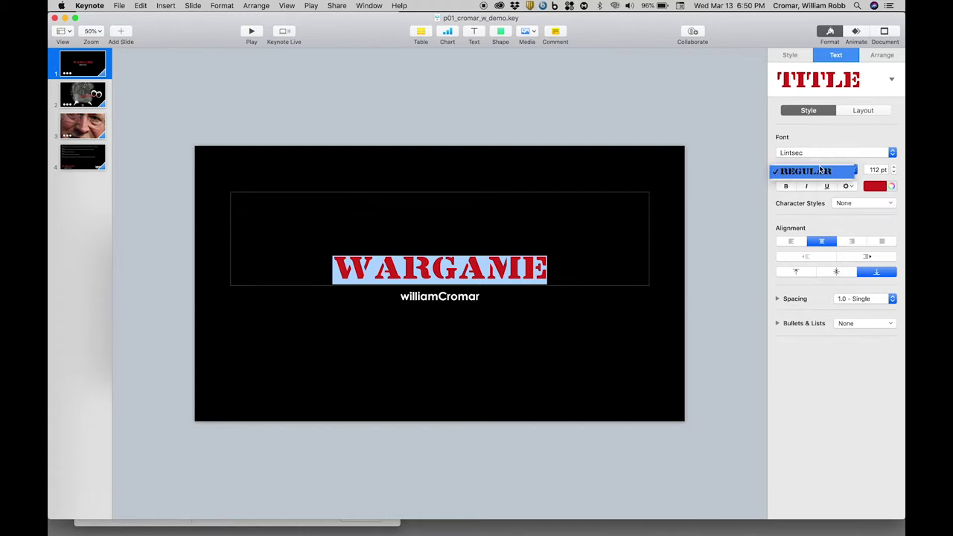
pyautogui.click(820, 171)
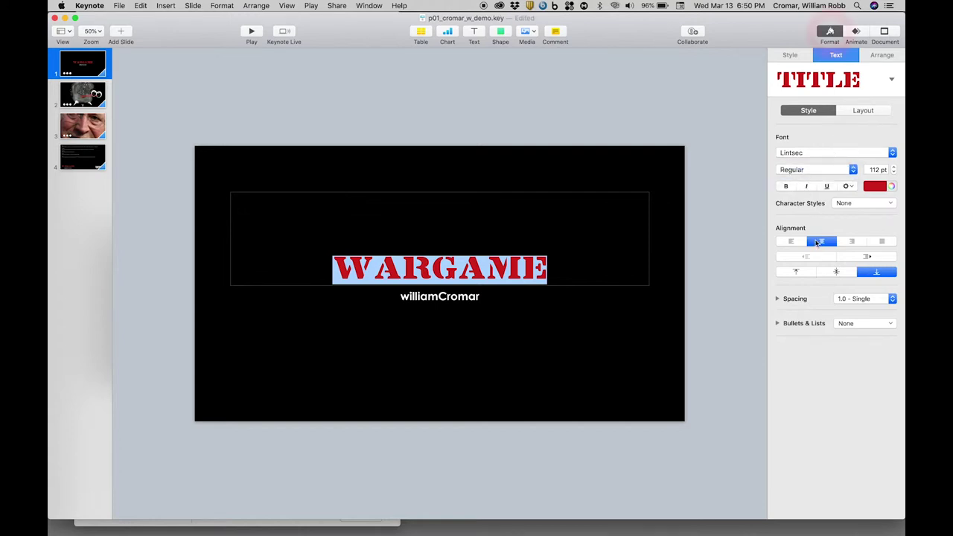
pyautogui.click(733, 192)
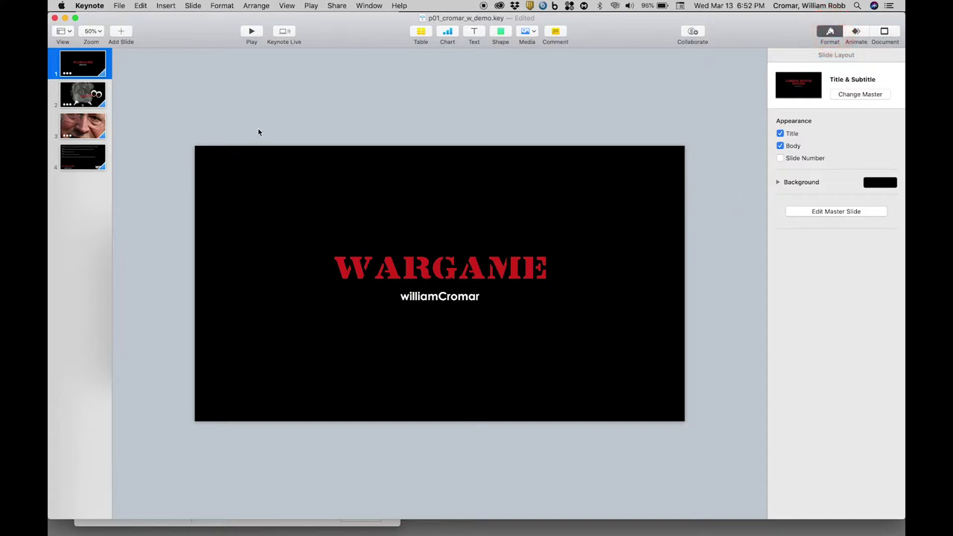
# Examine the objects on slide 2: the background movie, face image, cartoon eyes, red laser group and audio clip.
pyautogui.click(84, 94)
pyautogui.click(286, 6)
pyautogui.moveTo(335, 251)
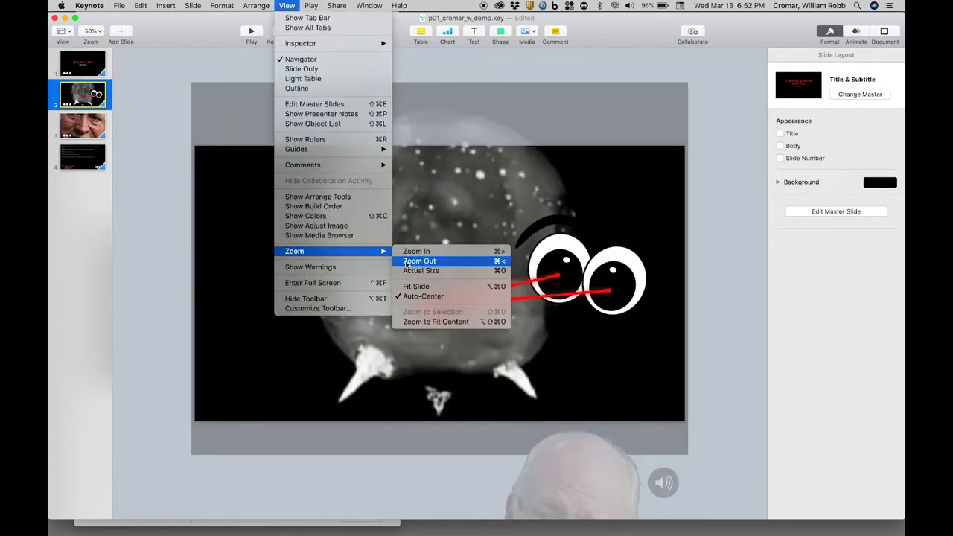
pyautogui.click(408, 262)
pyautogui.click(334, 305)
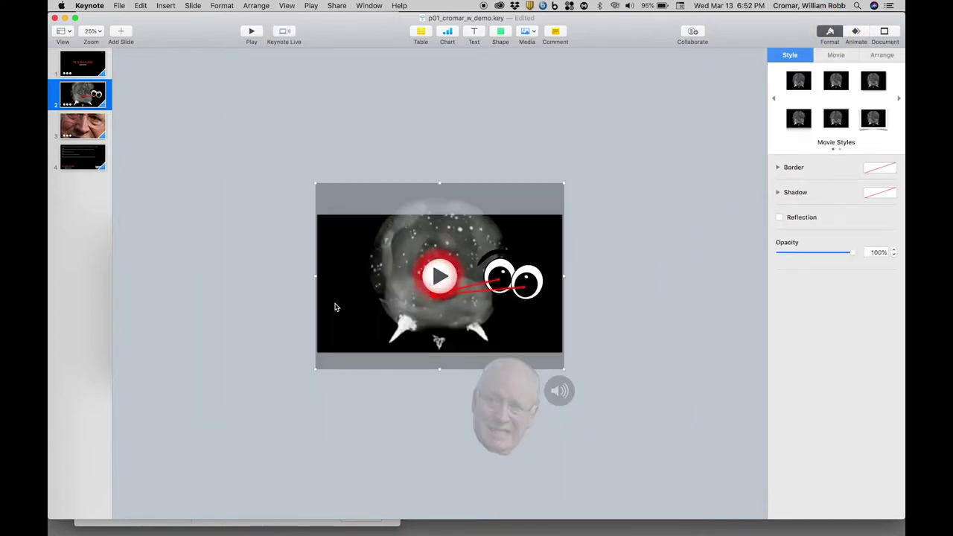
pyautogui.click(505, 408)
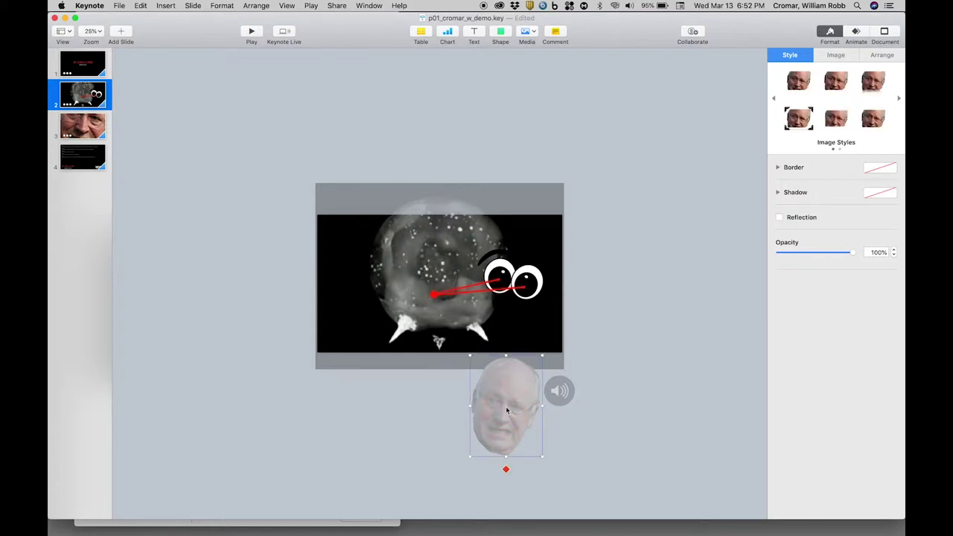
pyautogui.click(514, 276)
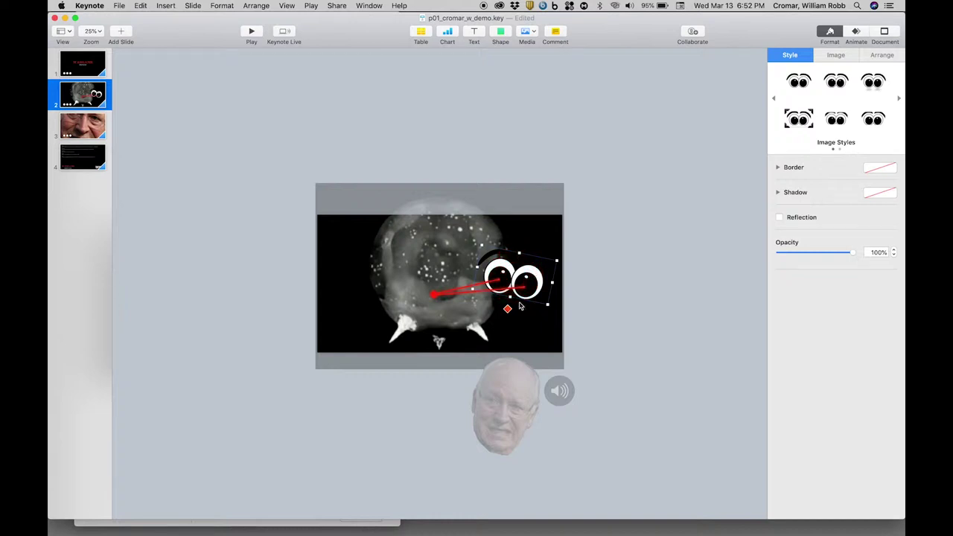
pyautogui.click(456, 286)
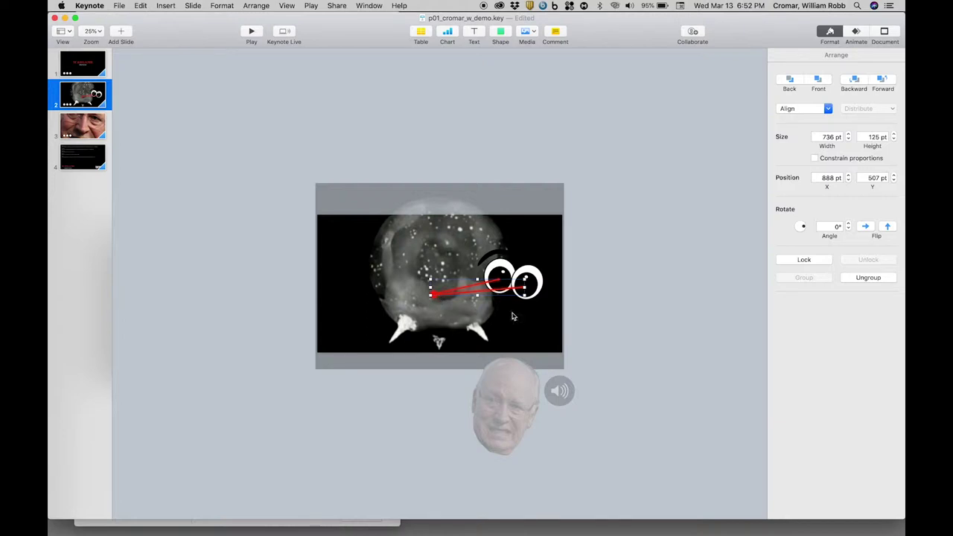
pyautogui.click(560, 391)
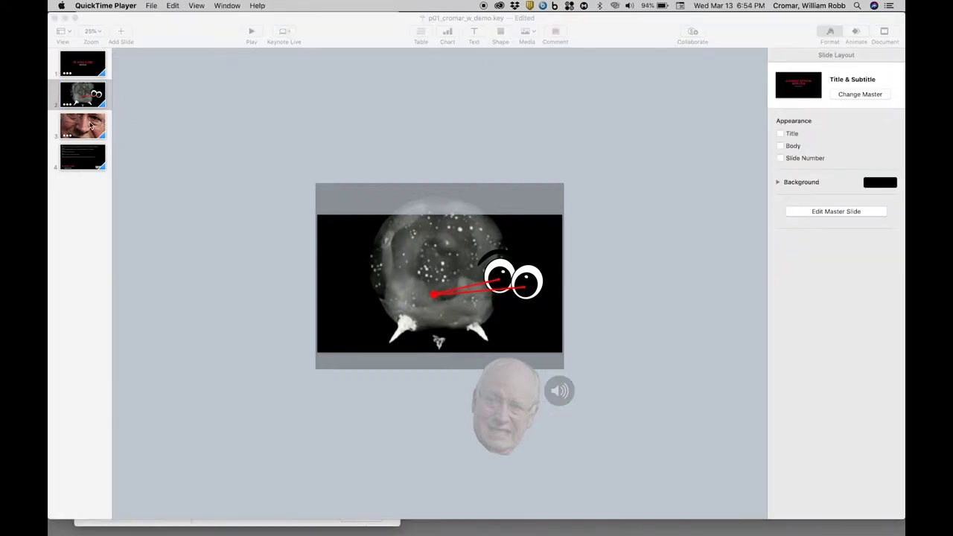
# View slide 3, and examine the Music, Cheney, Eyeballs, Bomb and Laser source links on slide 4.
pyautogui.click(89, 127)
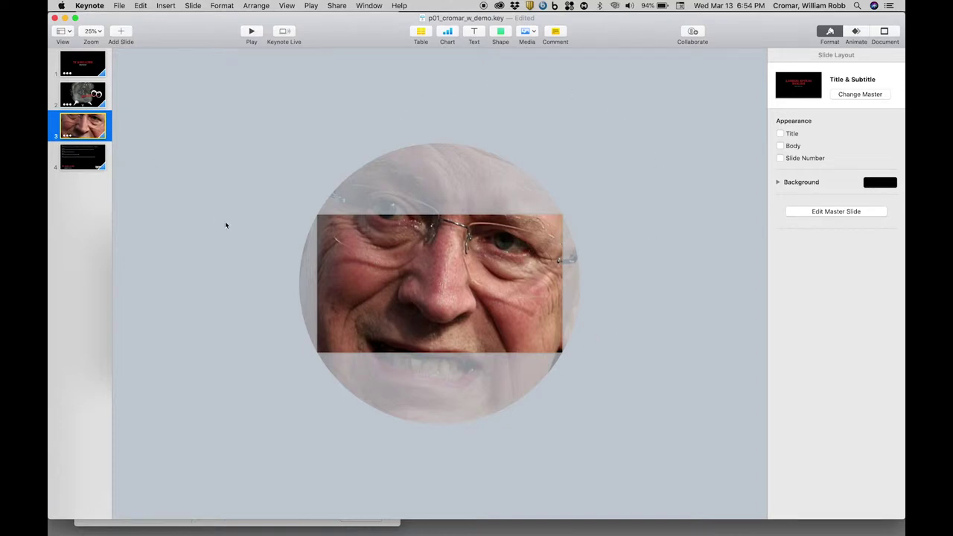
pyautogui.click(91, 161)
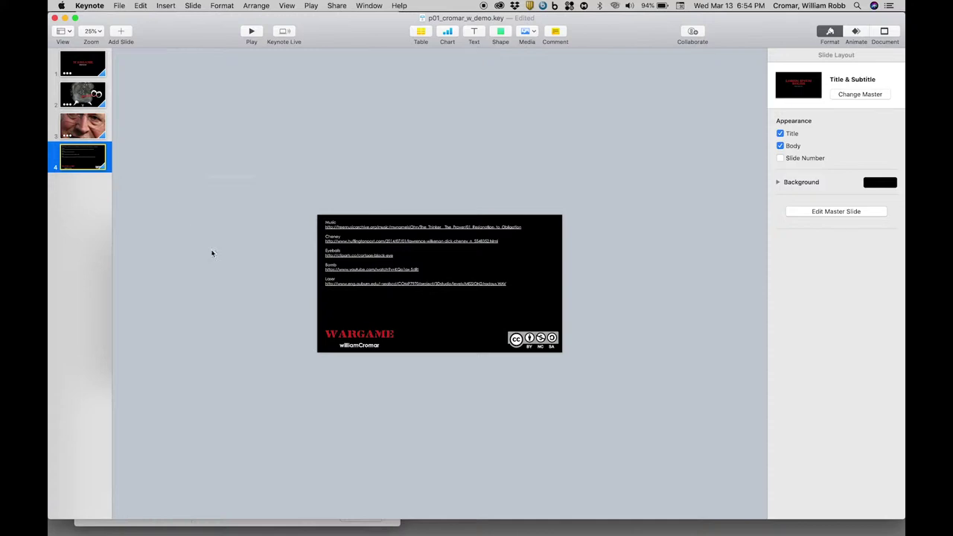
pyautogui.click(287, 5)
pyautogui.moveTo(324, 254)
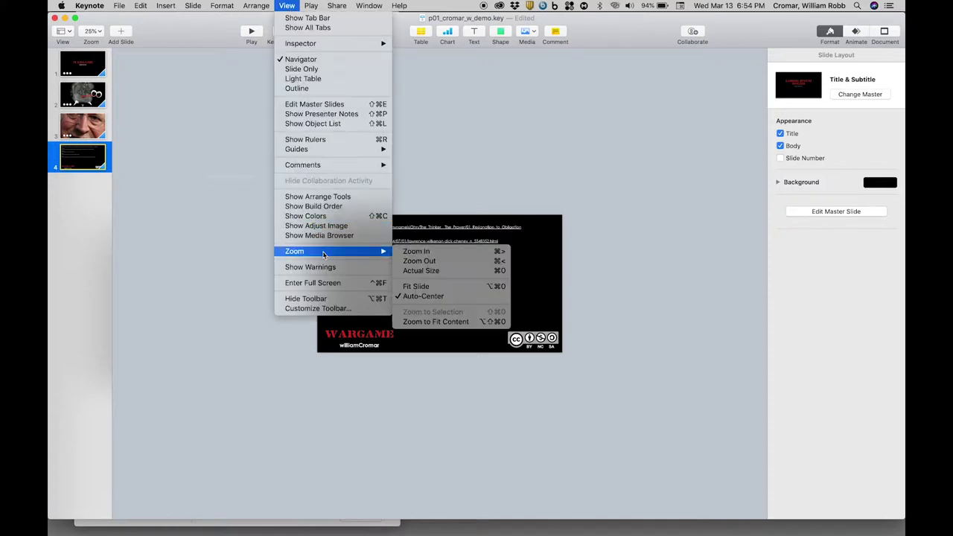
pyautogui.click(408, 266)
pyautogui.click(274, 178)
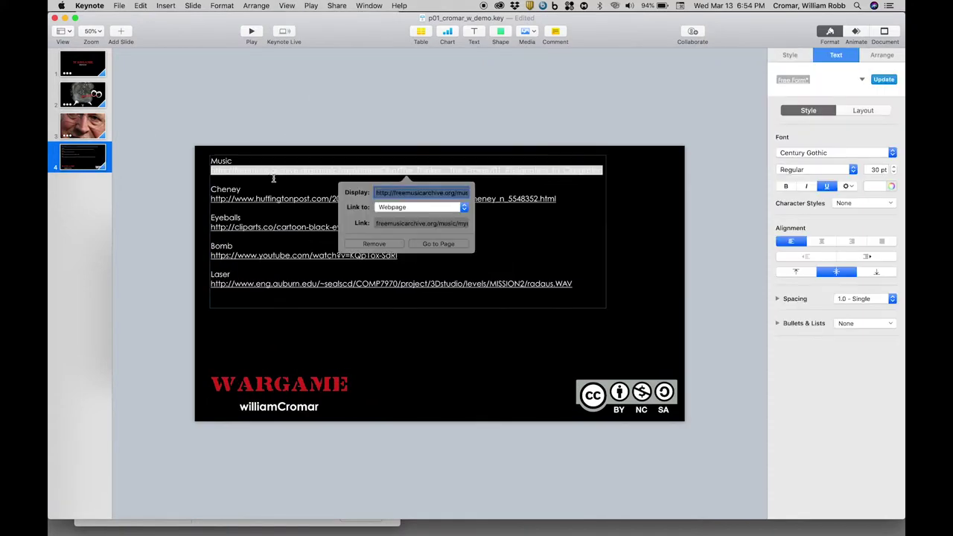
pyautogui.click(280, 200)
pyautogui.click(284, 228)
pyautogui.click(356, 257)
pyautogui.click(357, 285)
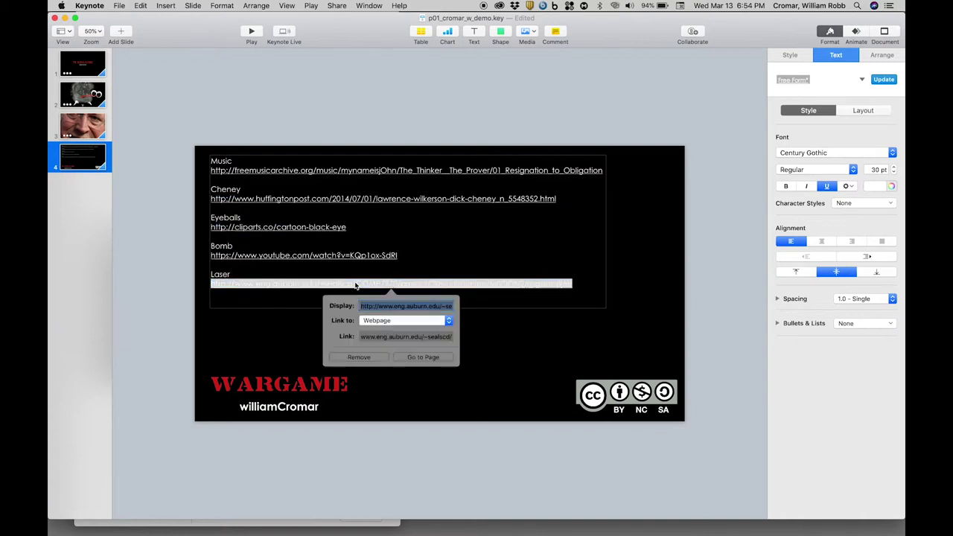
# Examine the Creative Commons badge, the WARGAME title and the author text on slide 4.
pyautogui.click(624, 395)
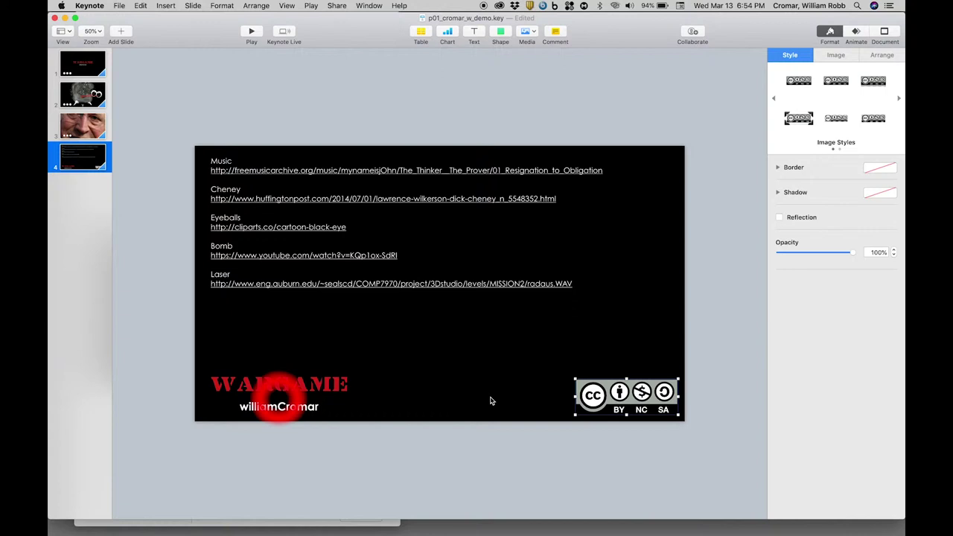
pyautogui.click(326, 387)
pyautogui.click(312, 412)
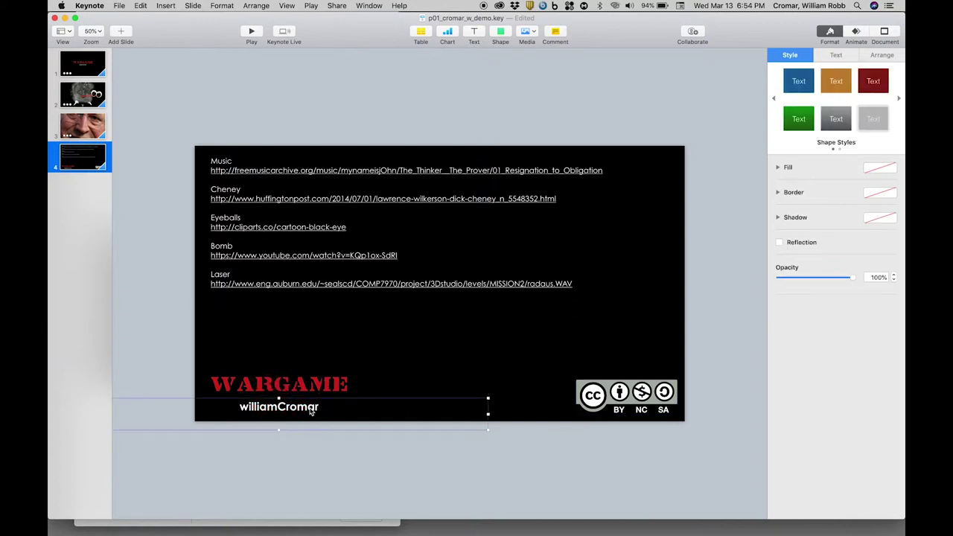
pyautogui.click(361, 461)
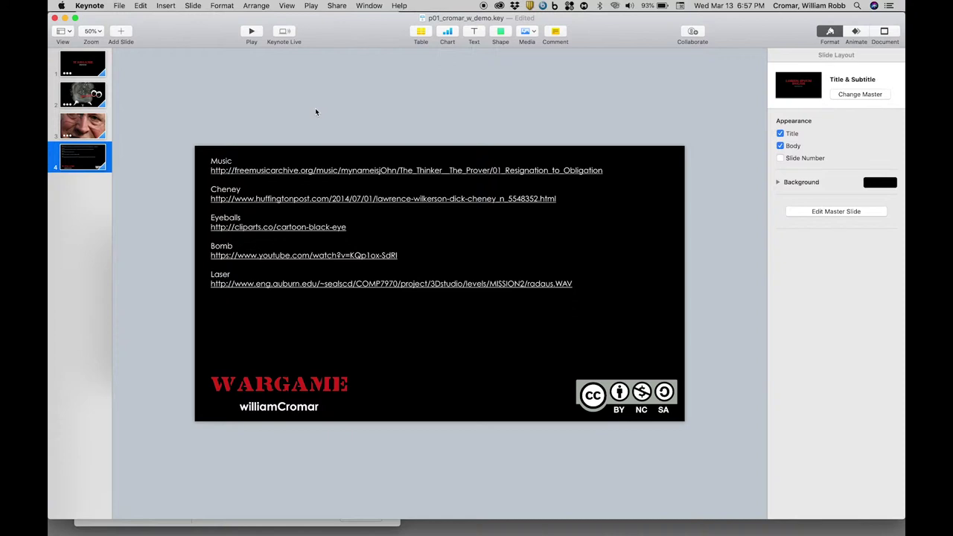
# Show the document's audio settings and select the audio file in the soundtrack list.
pyautogui.click(884, 31)
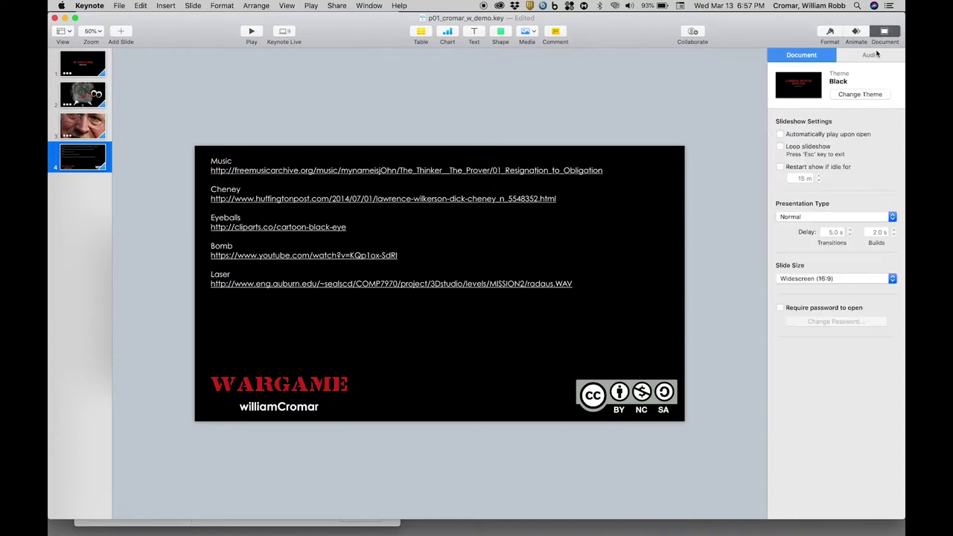
pyautogui.click(878, 54)
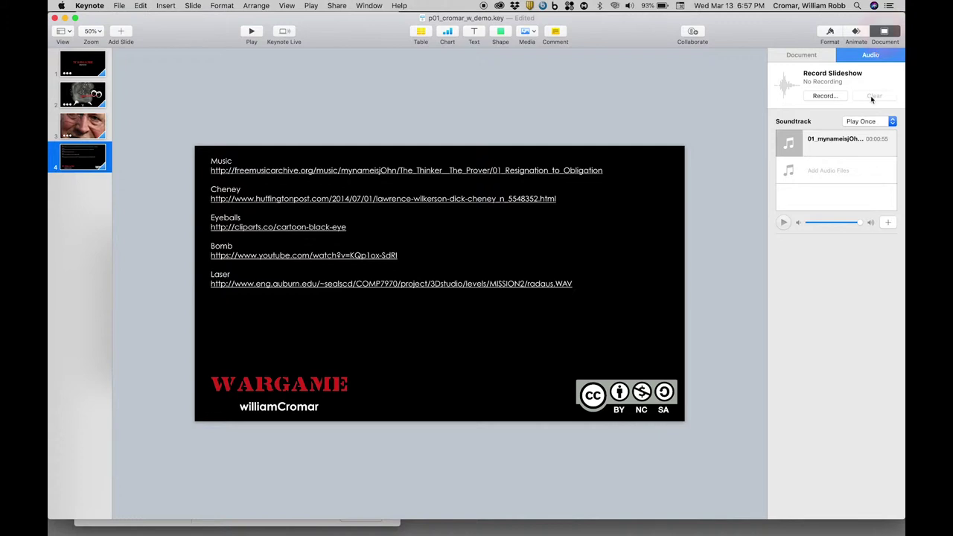
pyautogui.click(789, 142)
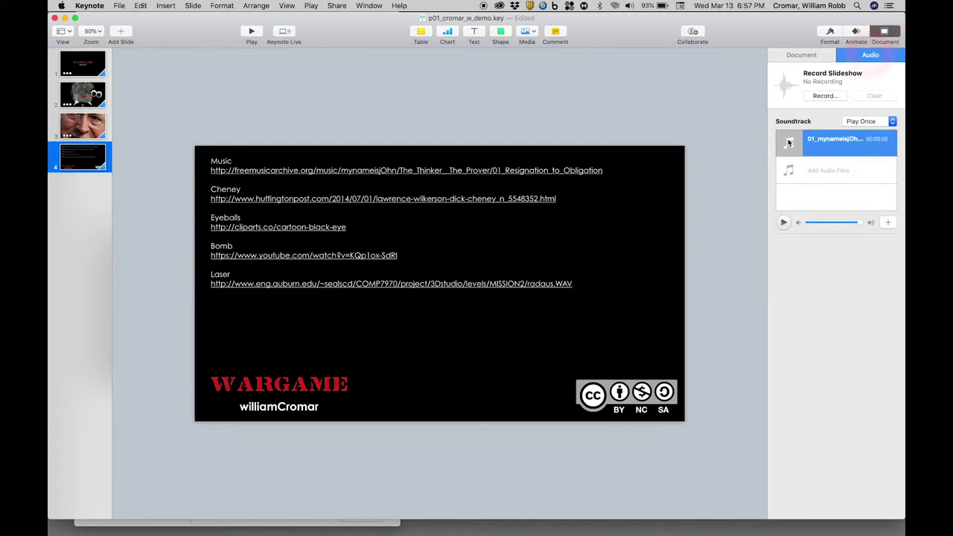
# Narrow the presentation window, move the assets folder window below it, and add the Resignation to Obligation m4a file to the soundtrack list.
pyautogui.moveTo(903, 241); pyautogui.dragTo(523, 246)
pyautogui.click(620, 196)
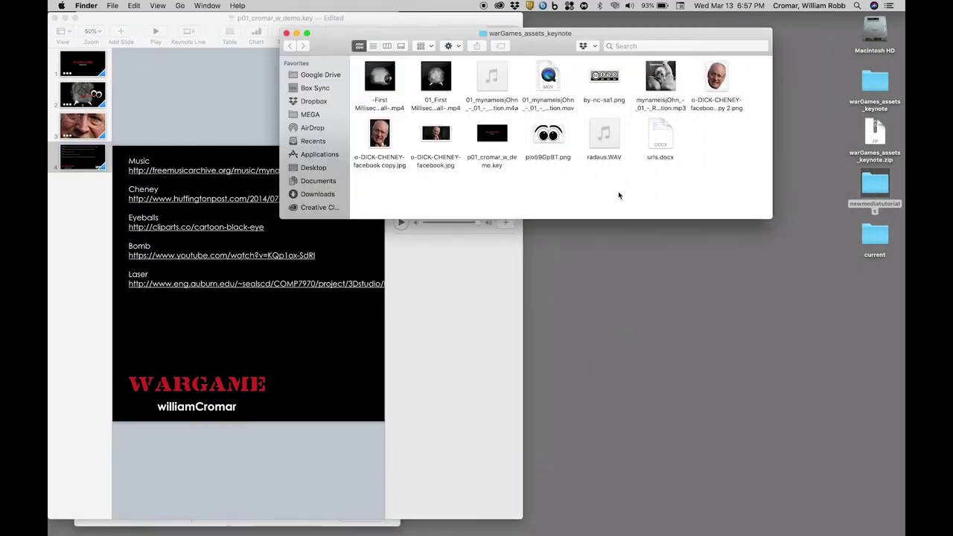
pyautogui.moveTo(559, 41); pyautogui.dragTo(628, 254)
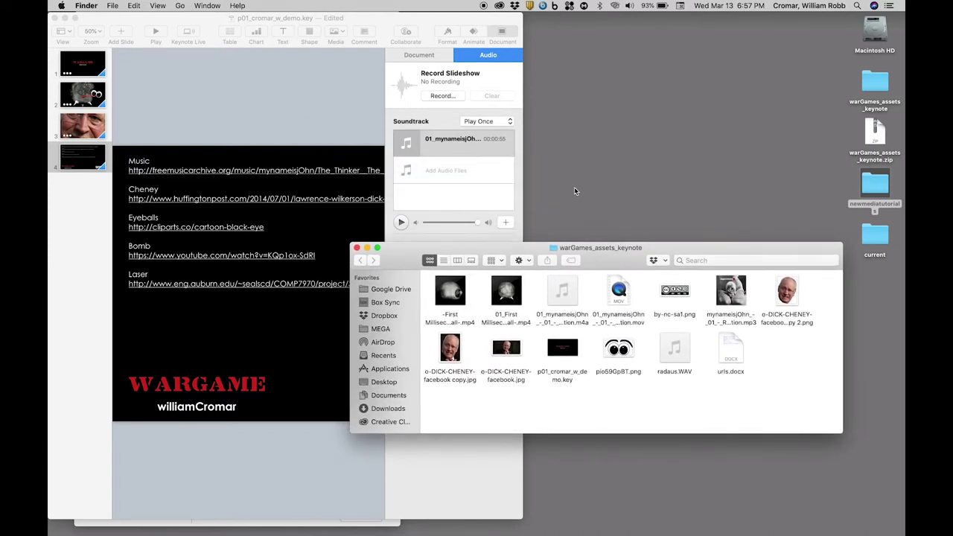
pyautogui.moveTo(563, 291)
pyautogui.moveTo(563, 290); pyautogui.dragTo(493, 175)
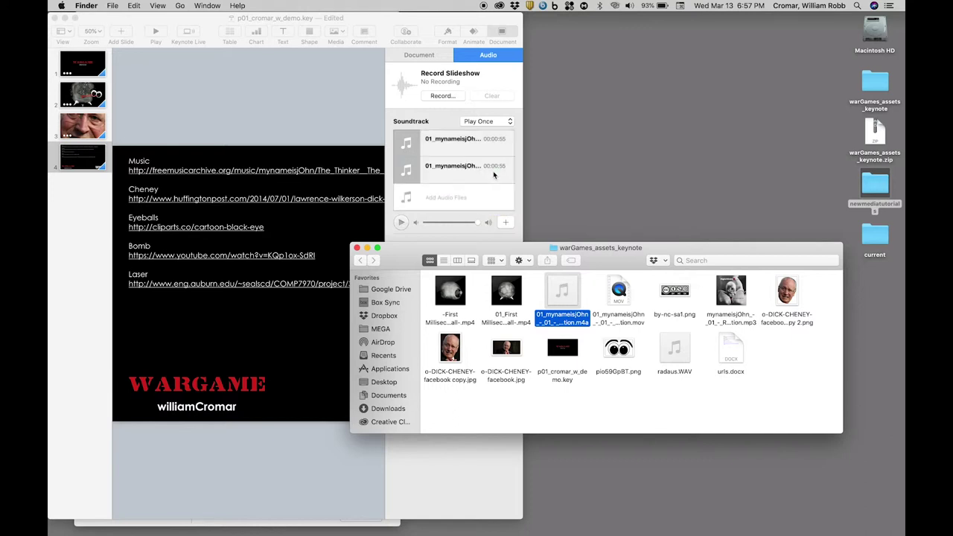
# Remove the duplicate second audio file from the soundtrack list and widen the presentation window again.
pyautogui.click(445, 222)
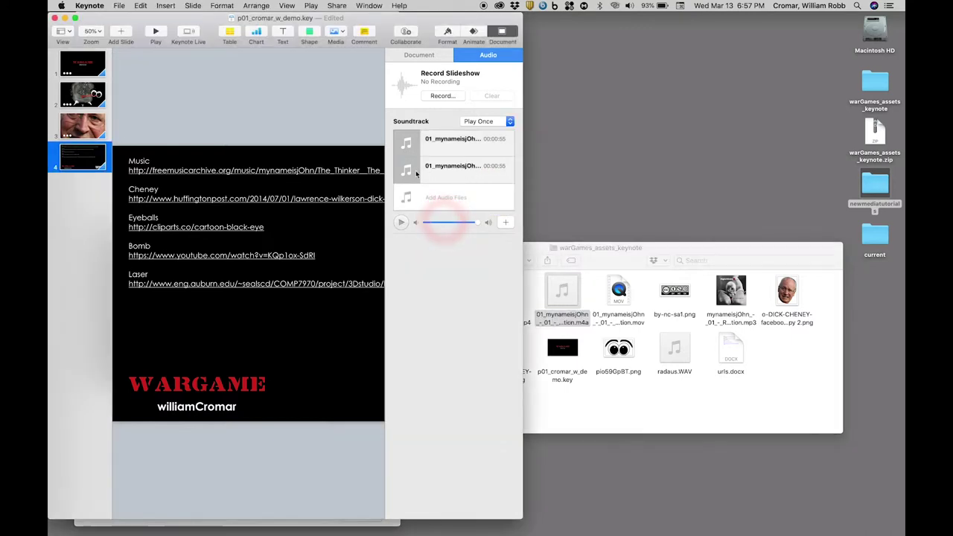
pyautogui.click(416, 173)
pyautogui.press('BackSpace')
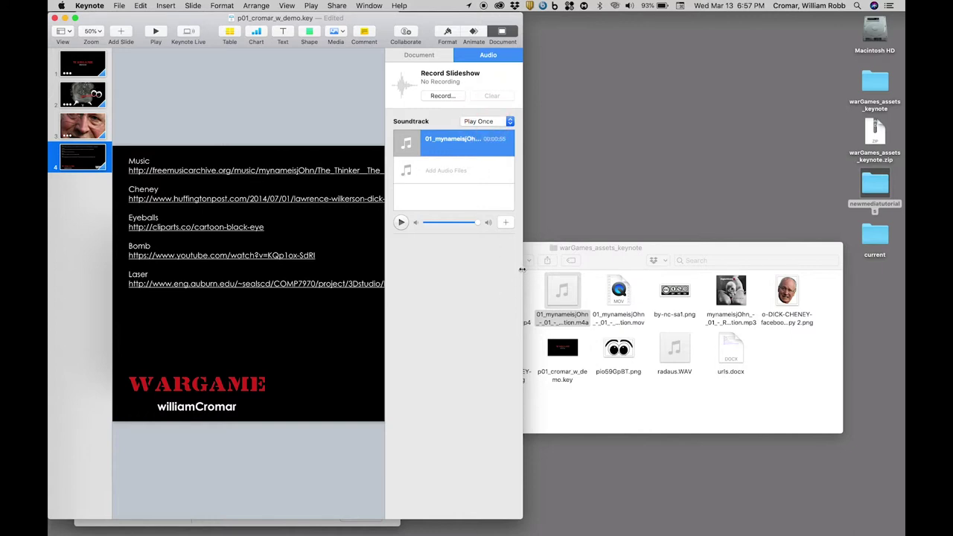
pyautogui.moveTo(522, 270); pyautogui.dragTo(902, 249)
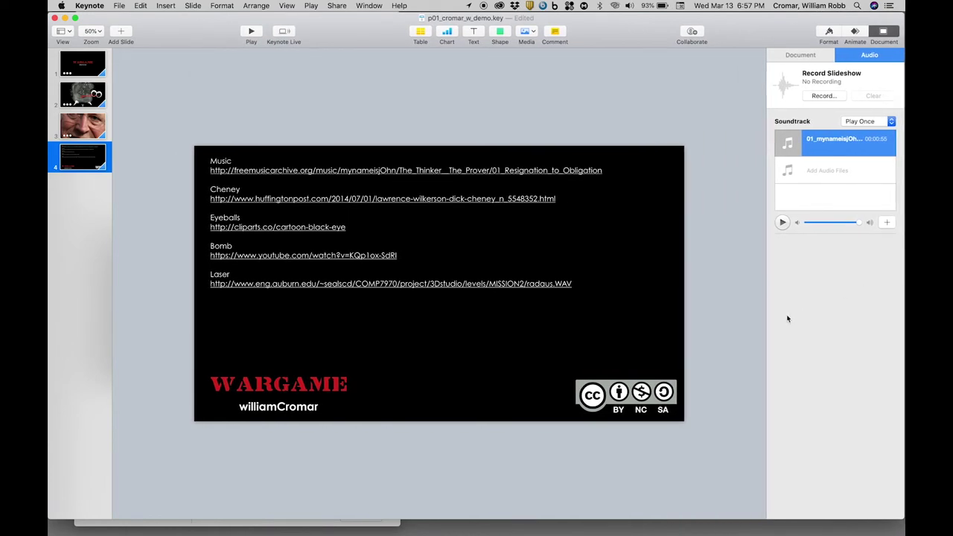
# Open the Resignation to Obligation mp3 from the assets folder in QuickTime Player and widen the player window across the screen.
pyautogui.click(742, 380)
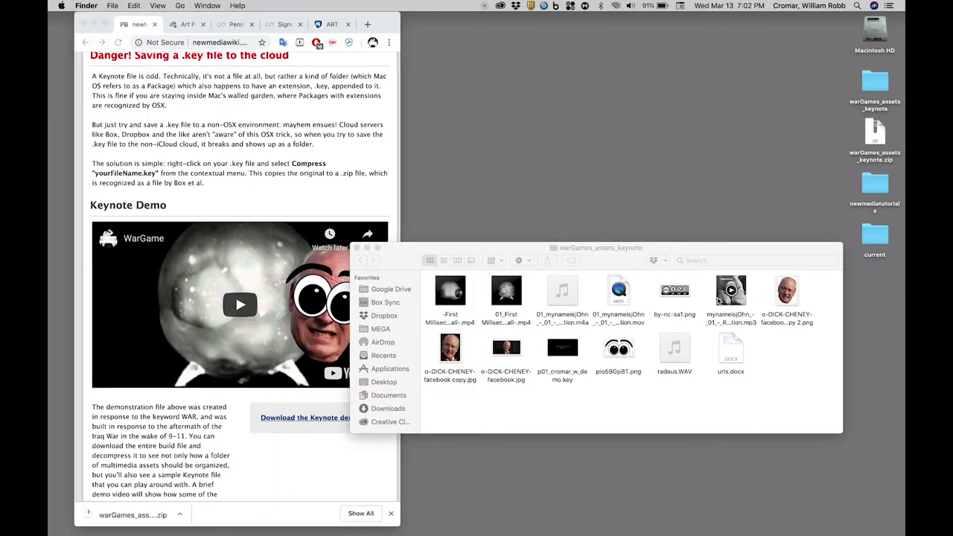
pyautogui.click(726, 298)
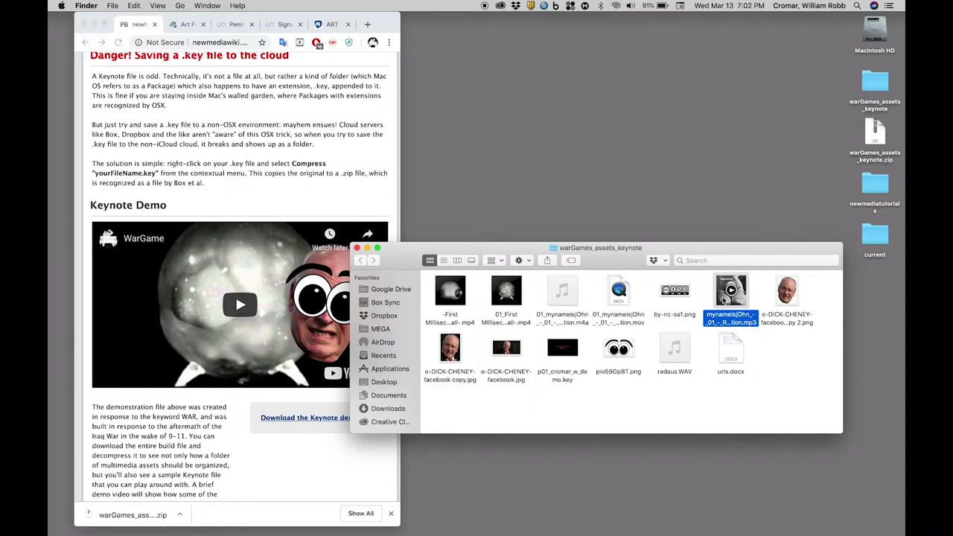
pyautogui.rightClick(724, 299)
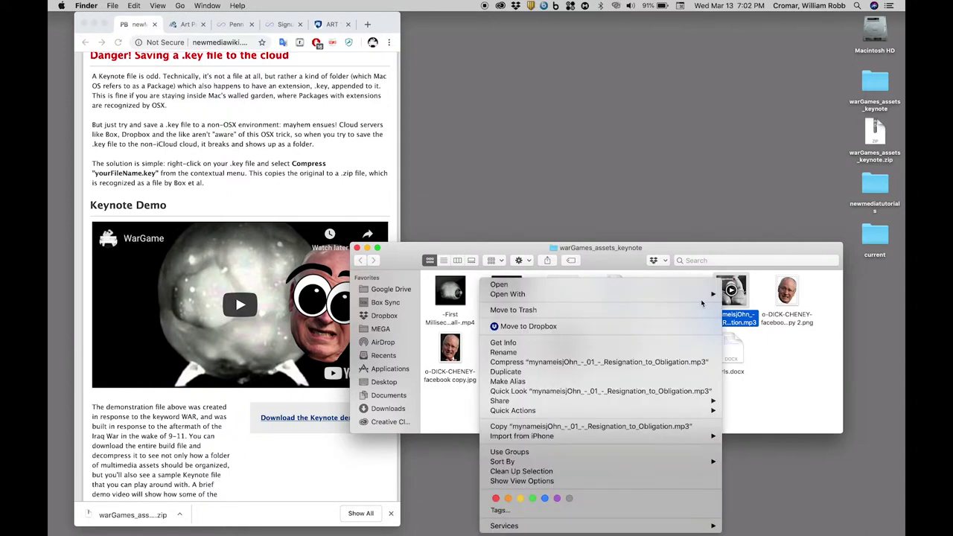
pyautogui.moveTo(702, 300)
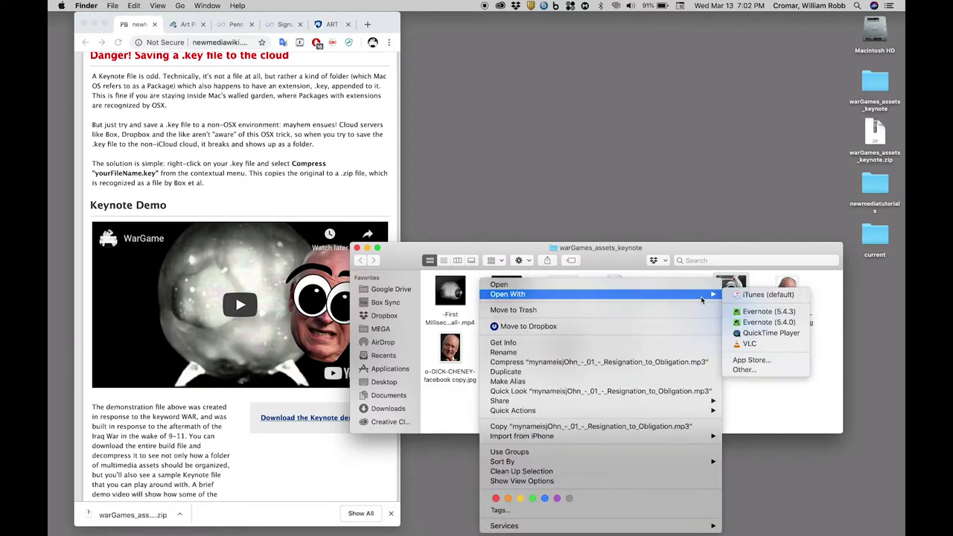
pyautogui.click(765, 333)
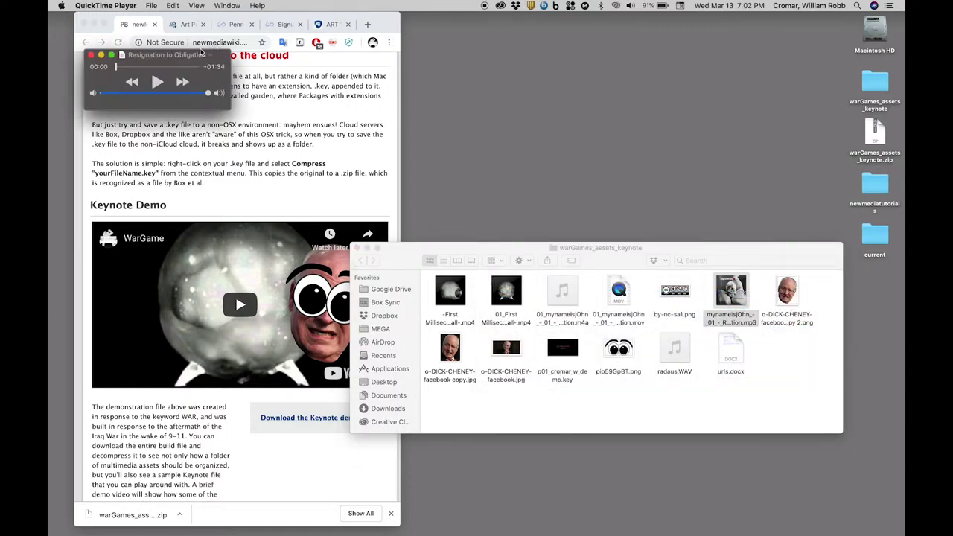
pyautogui.moveTo(199, 57); pyautogui.dragTo(169, 60)
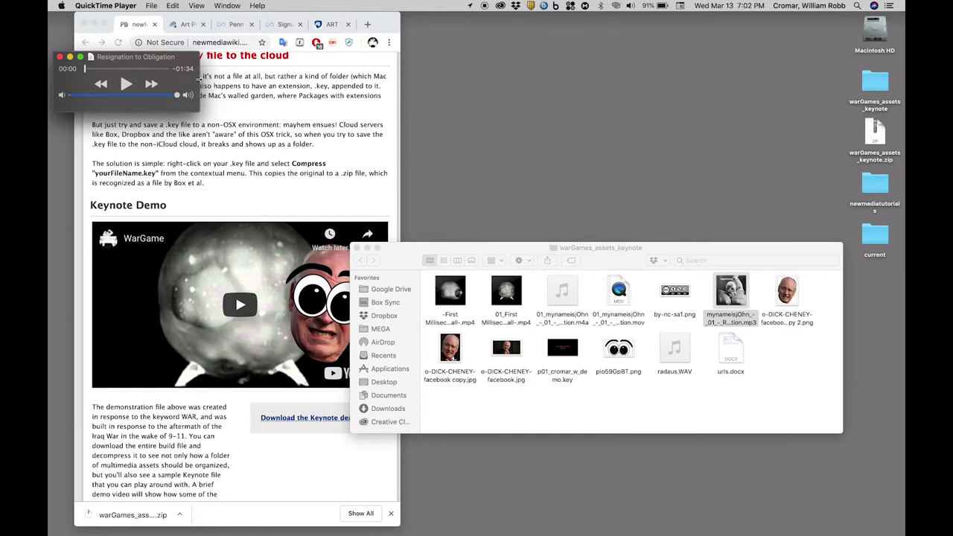
pyautogui.moveTo(199, 77); pyautogui.dragTo(895, 67)
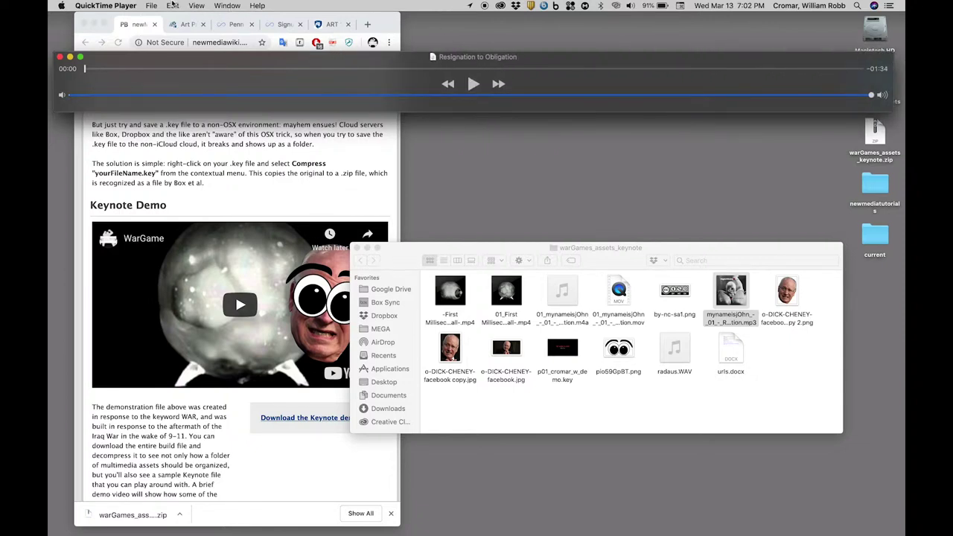
# Trim both ends of the audio track, keeping a middle section about 27 seconds long.
pyautogui.click(171, 5)
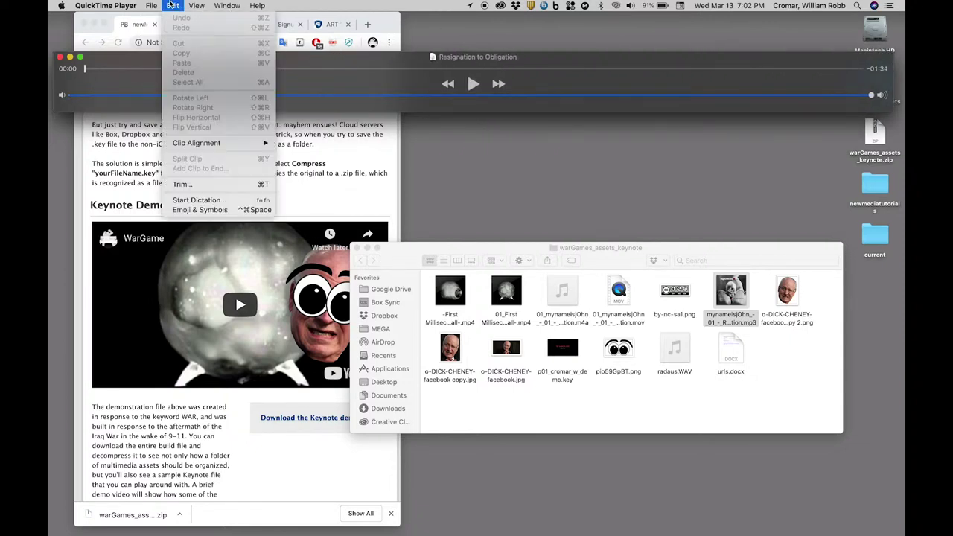
pyautogui.click(188, 184)
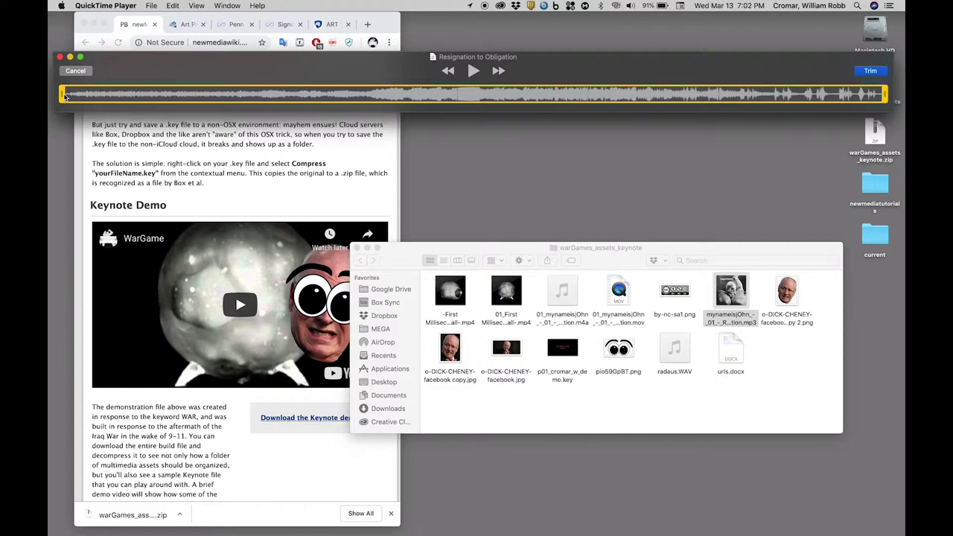
pyautogui.moveTo(64, 97); pyautogui.dragTo(253, 101)
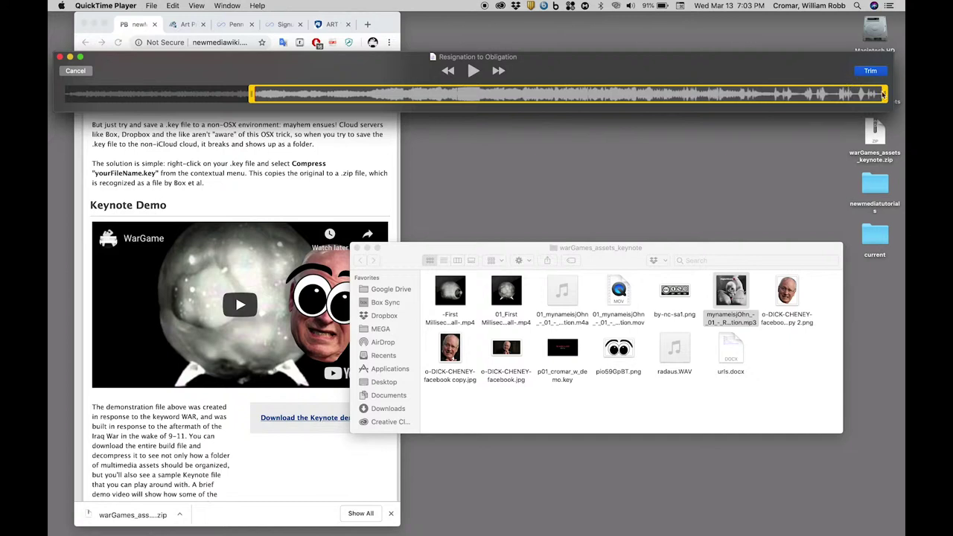
pyautogui.moveTo(887, 99); pyautogui.dragTo(489, 100)
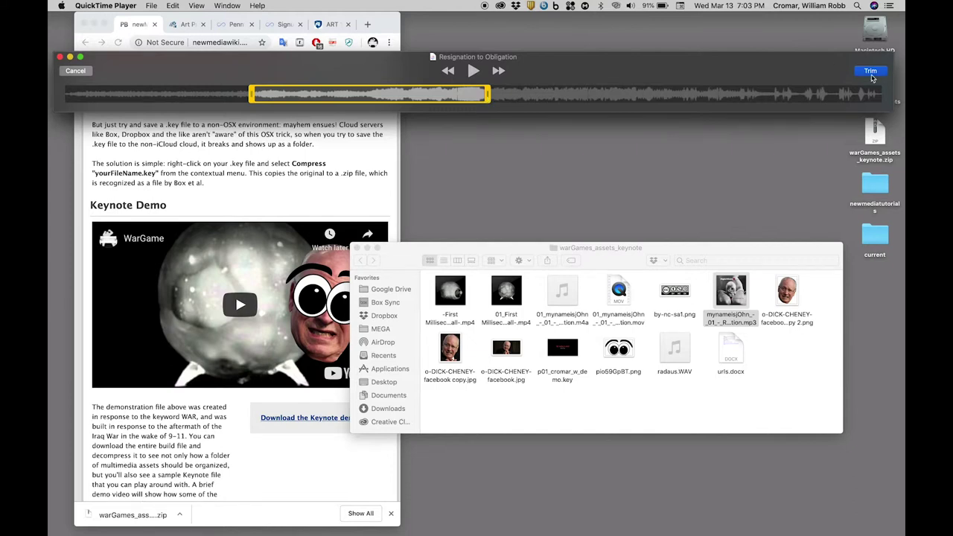
pyautogui.click(877, 73)
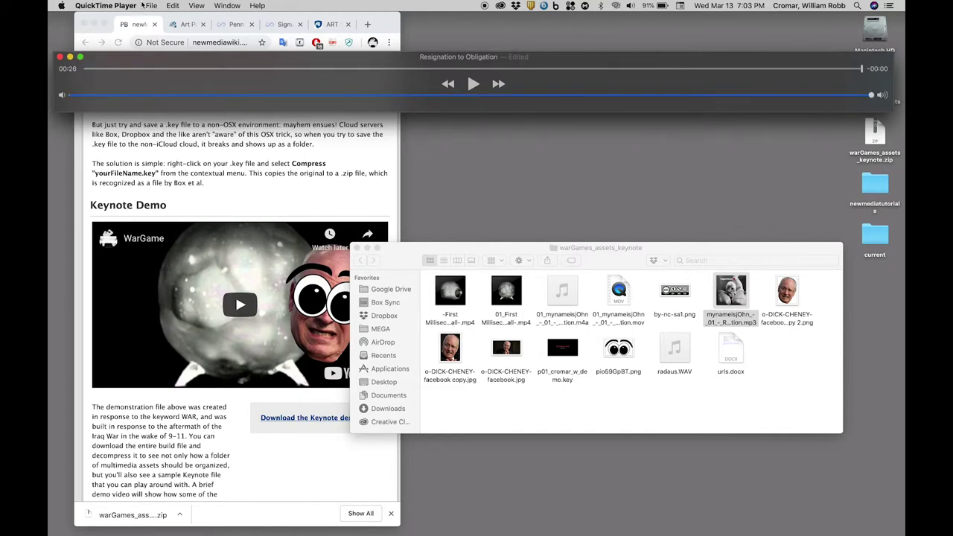
# Save the trimmed audio to the Desktop under the name trim and close the player window.
pyautogui.click(151, 6)
pyautogui.click(165, 104)
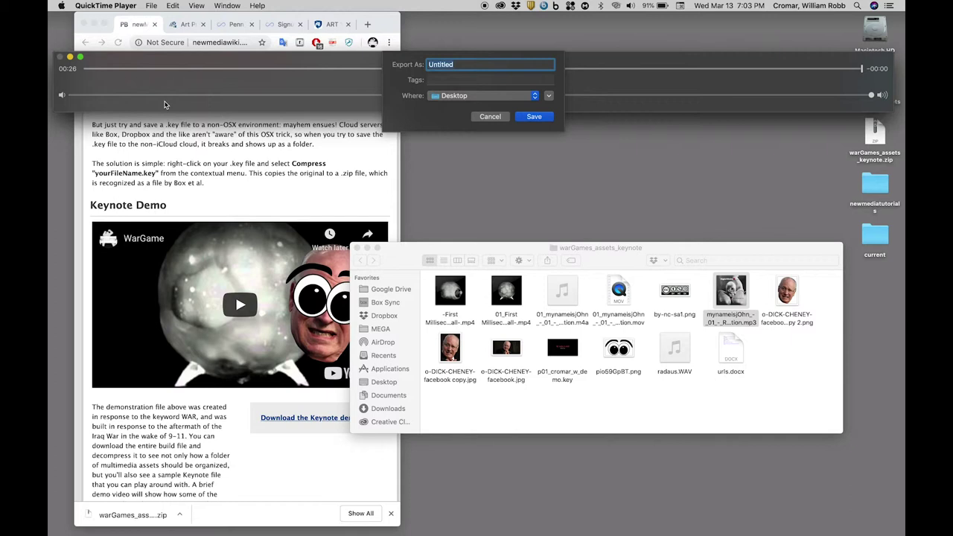
pyautogui.write('trim')
pyautogui.click(533, 117)
pyautogui.click(574, 155)
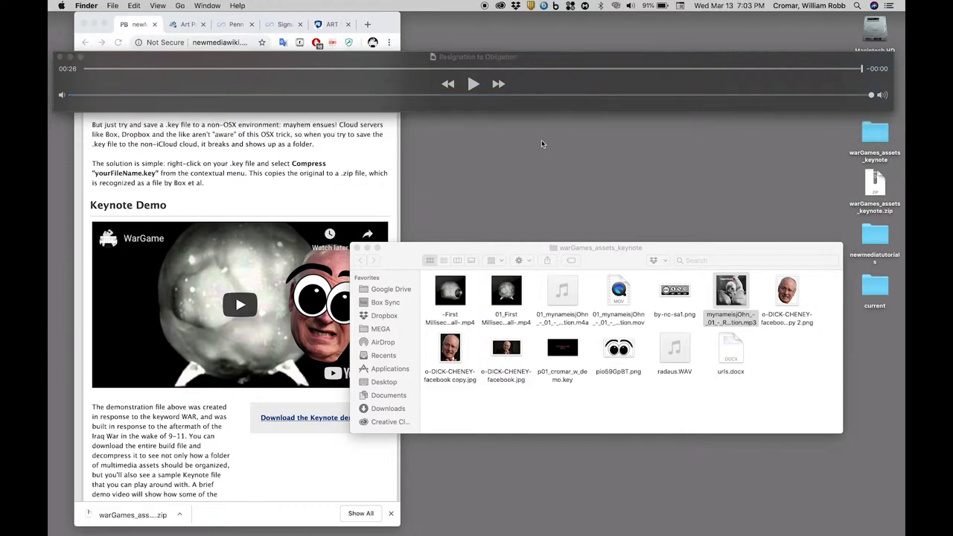
pyautogui.click(61, 58)
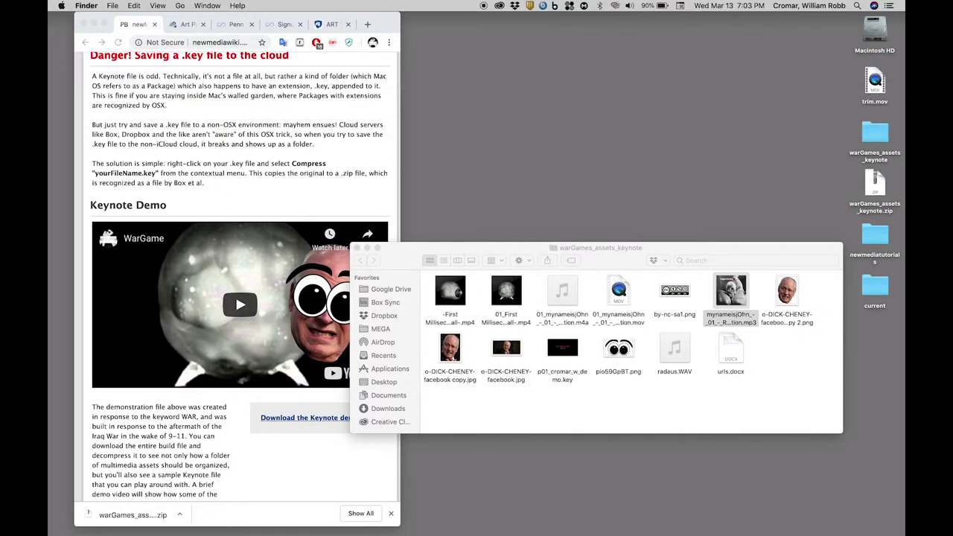
# Open trim.mov from the Desktop, export it there as the audio file trim.m4a, and close the player window.
pyautogui.click(878, 82)
pyautogui.doubleClick(878, 82)
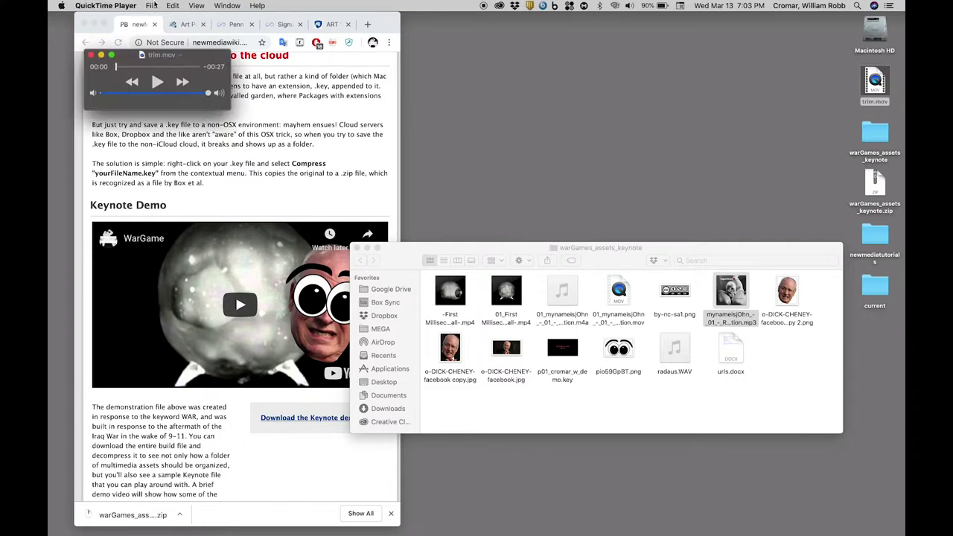
pyautogui.click(151, 5)
pyautogui.moveTo(179, 137)
pyautogui.click(293, 176)
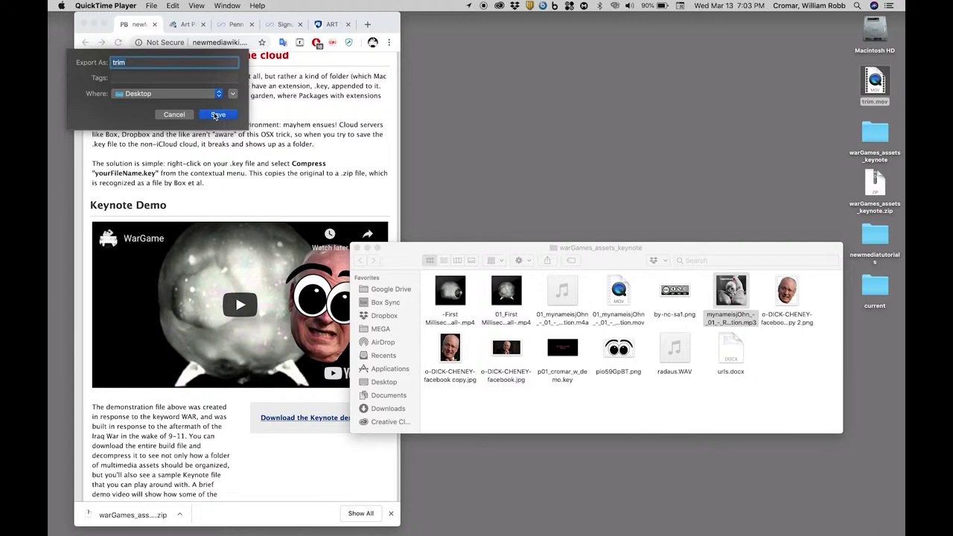
pyautogui.click(218, 115)
pyautogui.click(874, 76)
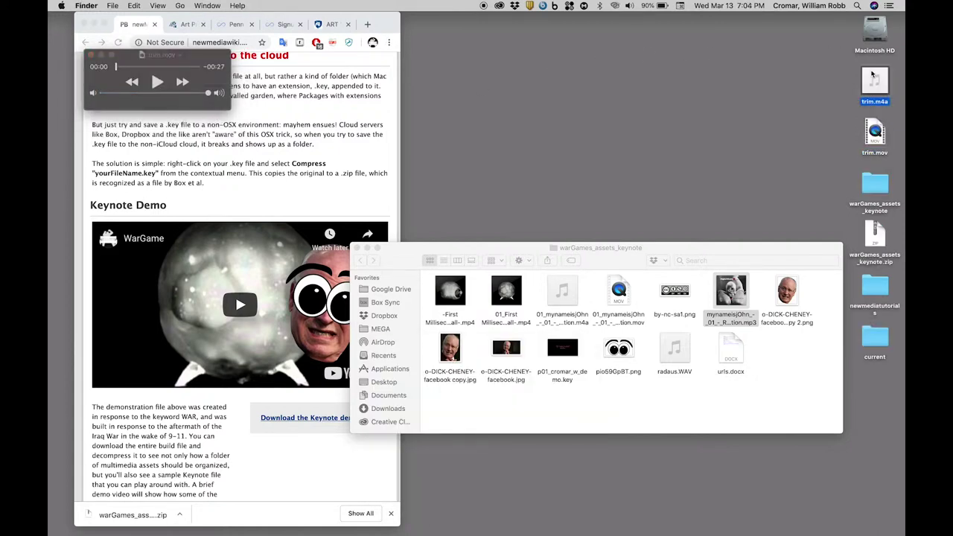
pyautogui.click(91, 55)
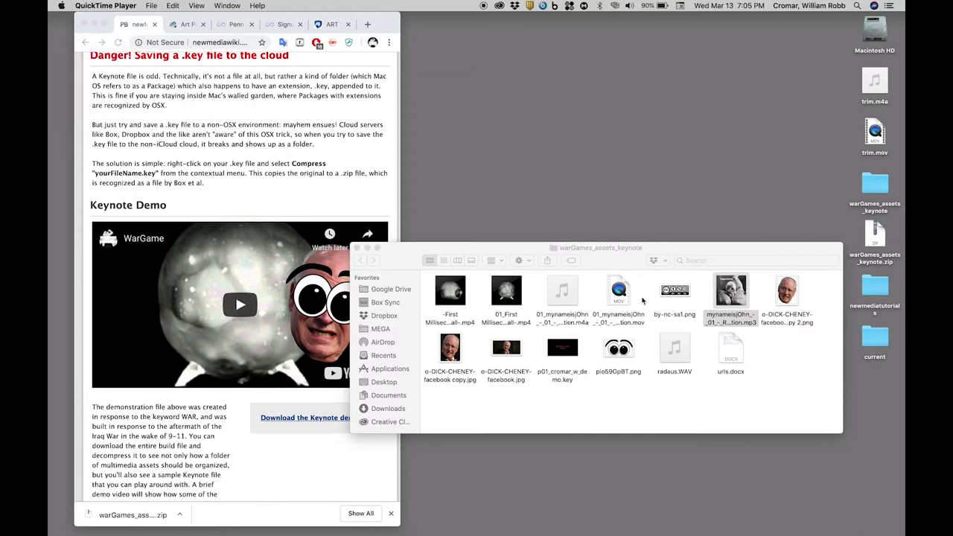
# Switch back to Keynote, preview the background movie on slide 2, and show its movie settings.
pyautogui.click(837, 524)
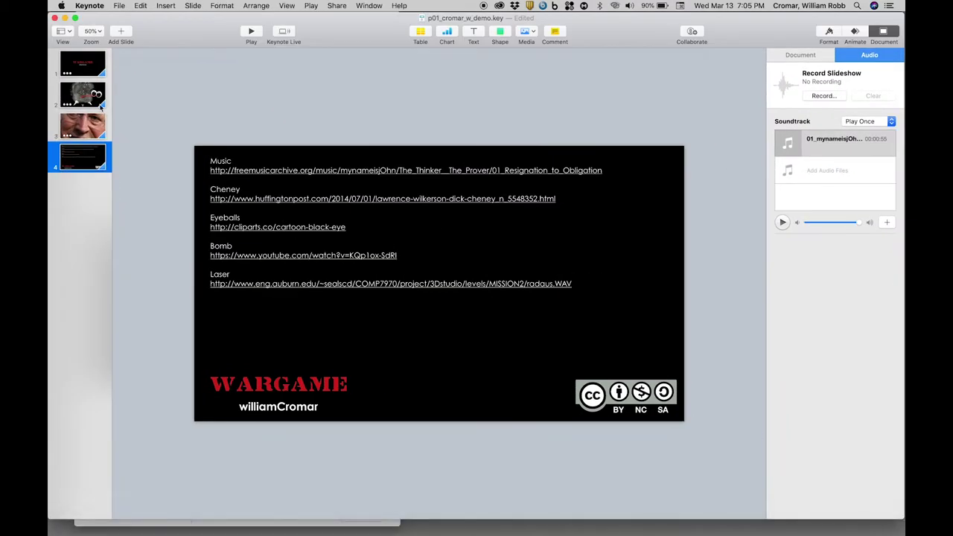
pyautogui.click(104, 102)
pyautogui.click(361, 242)
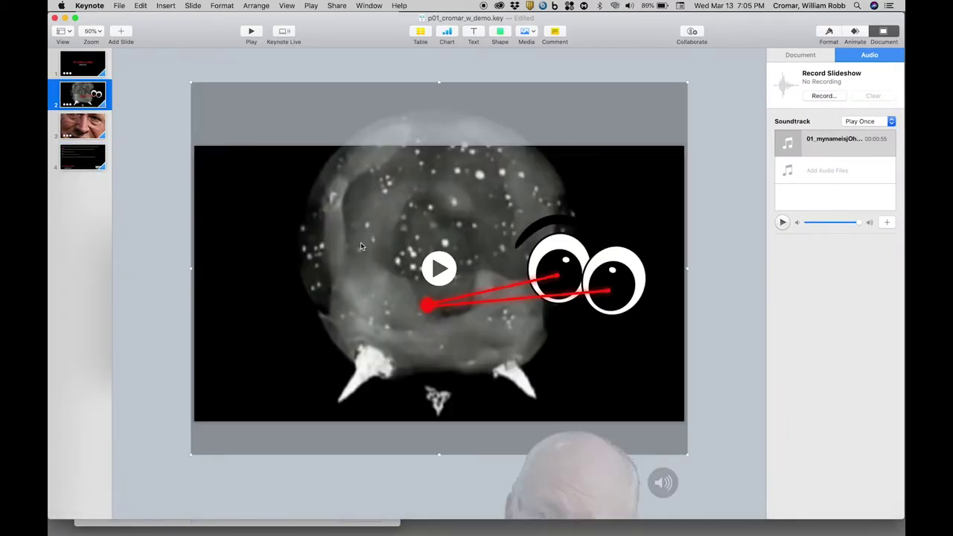
pyautogui.click(438, 270)
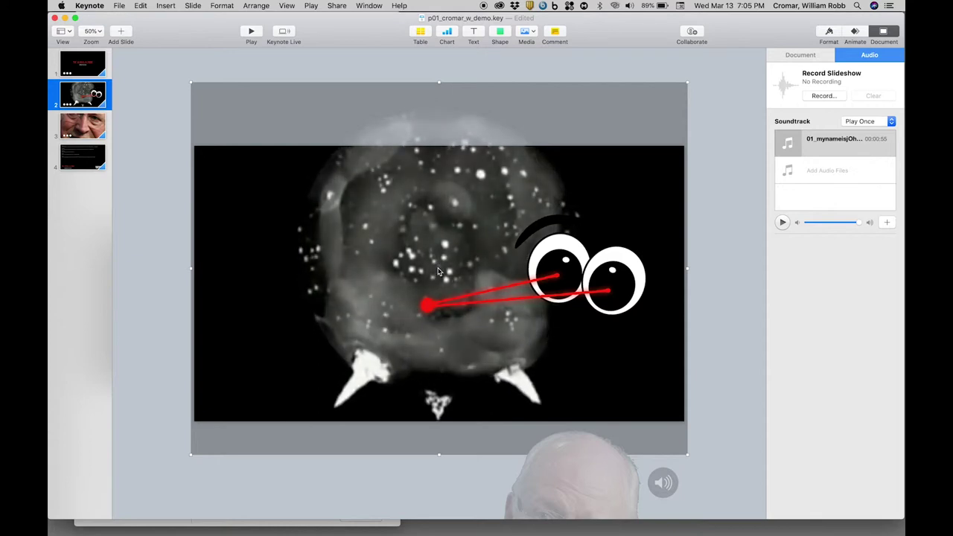
pyautogui.click(438, 269)
pyautogui.click(829, 31)
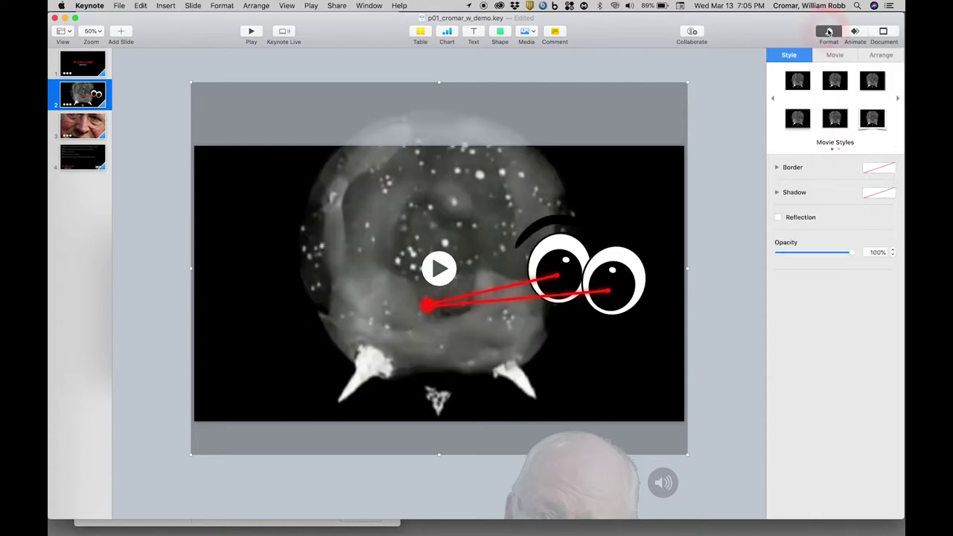
pyautogui.click(835, 55)
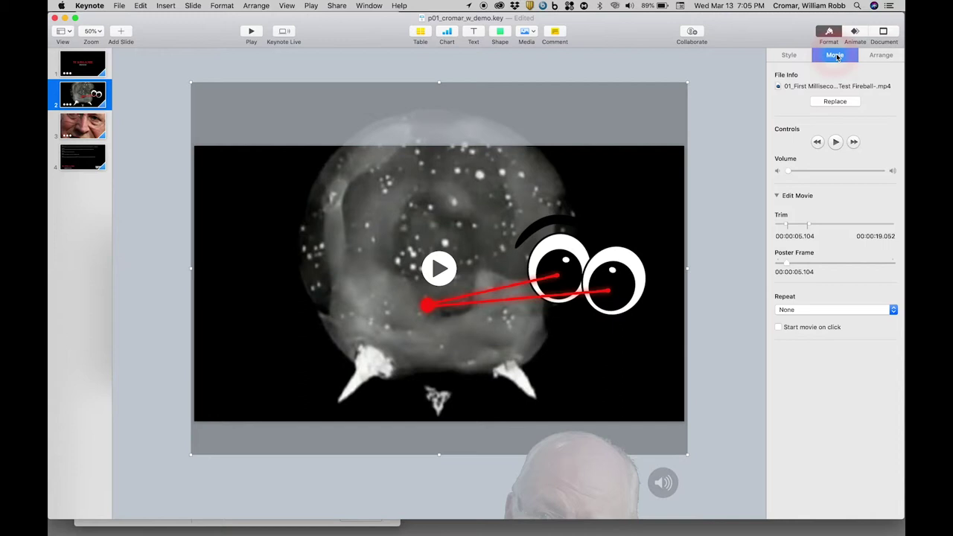
# Examine the background movie's volume, trim and repeat options.
pyautogui.moveTo(834, 169); pyautogui.dragTo(787, 172)
pyautogui.moveTo(788, 225); pyautogui.dragTo(796, 236)
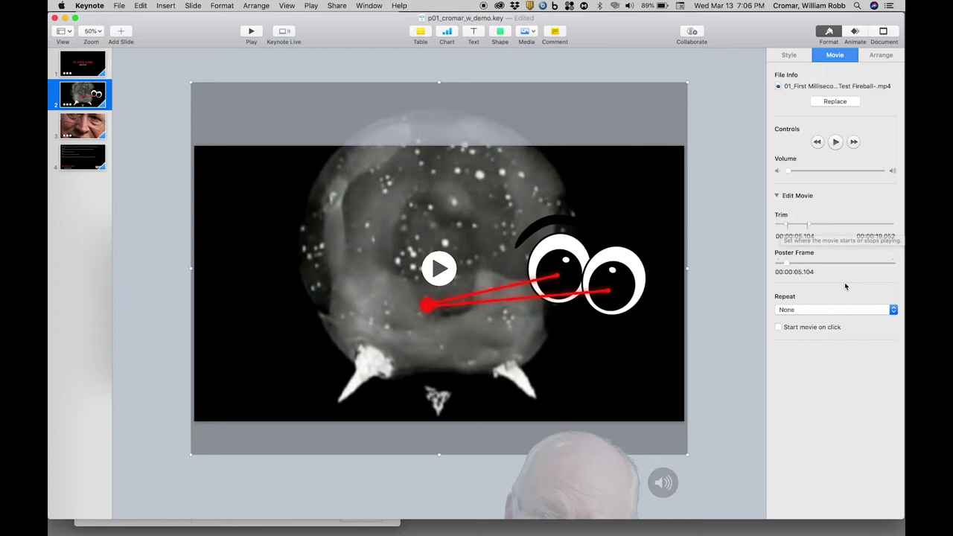
pyautogui.click(812, 312)
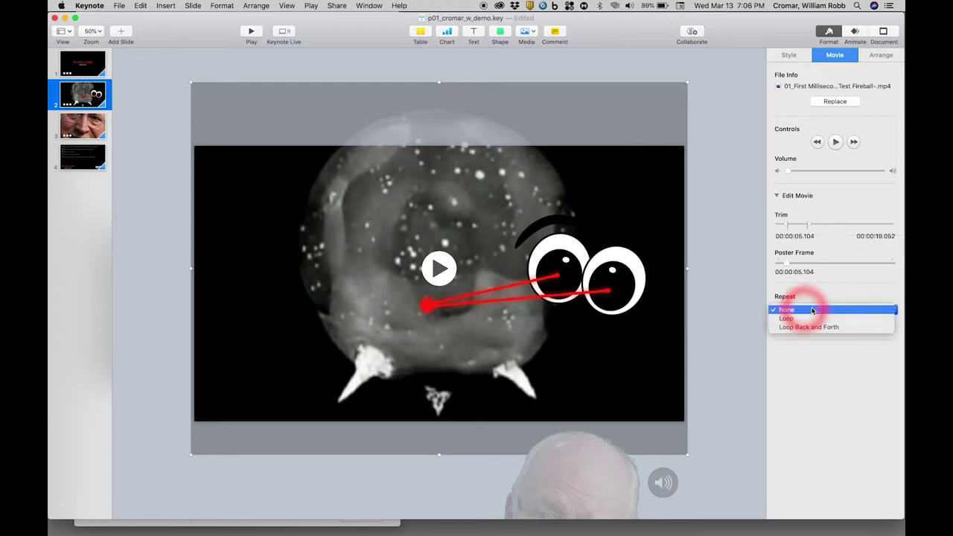
pyautogui.click(812, 312)
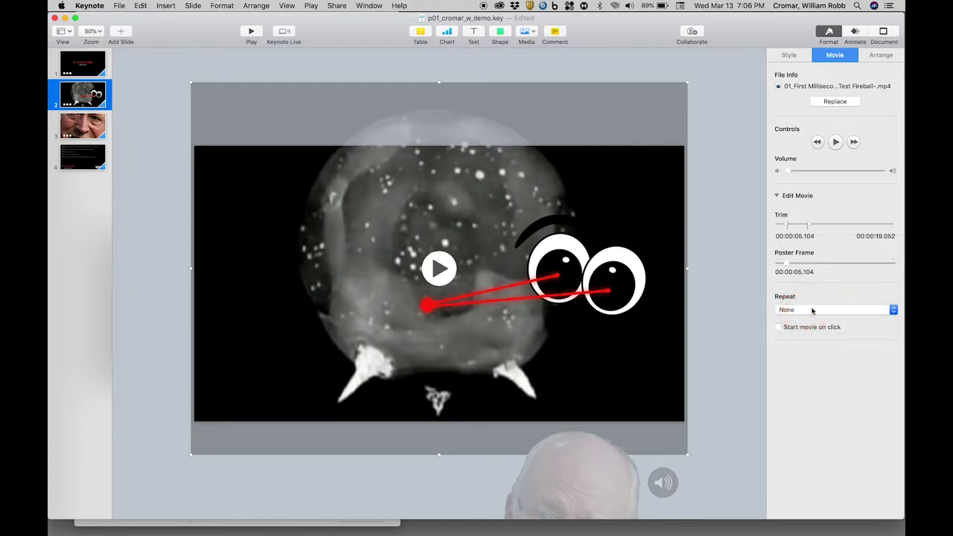
pyautogui.click(812, 336)
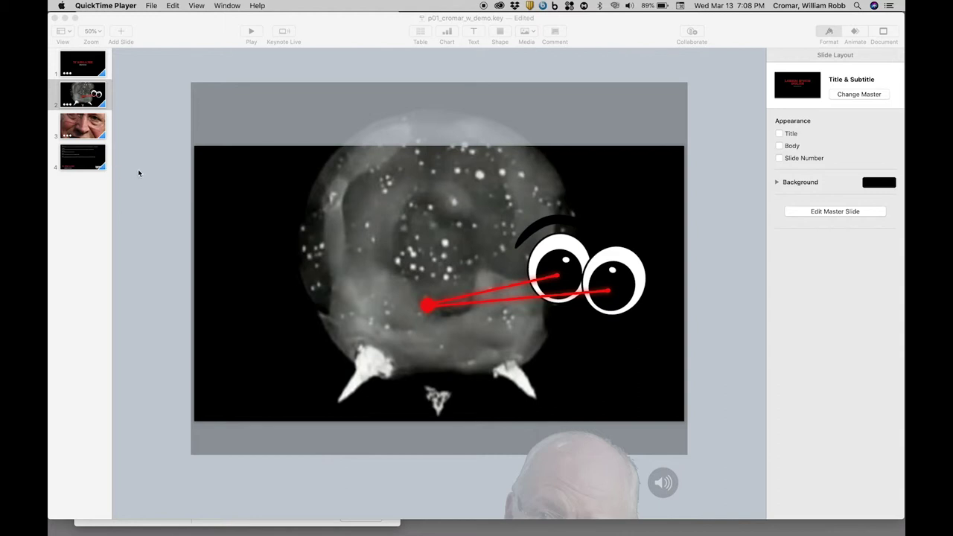
# Examine slide 2's transition settings, including the effect, duration, delay and start options, keeping the automatic start.
pyautogui.click(855, 31)
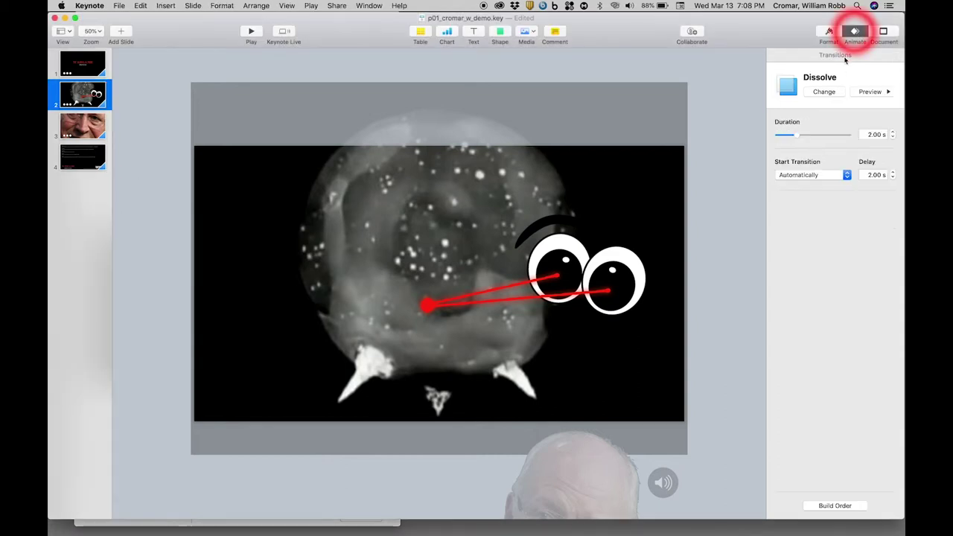
pyautogui.click(820, 79)
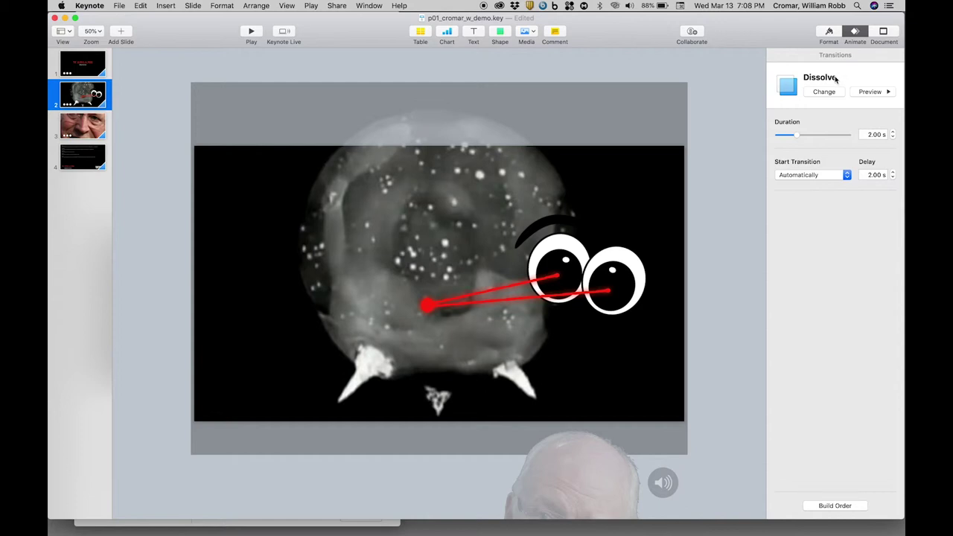
pyautogui.click(883, 135)
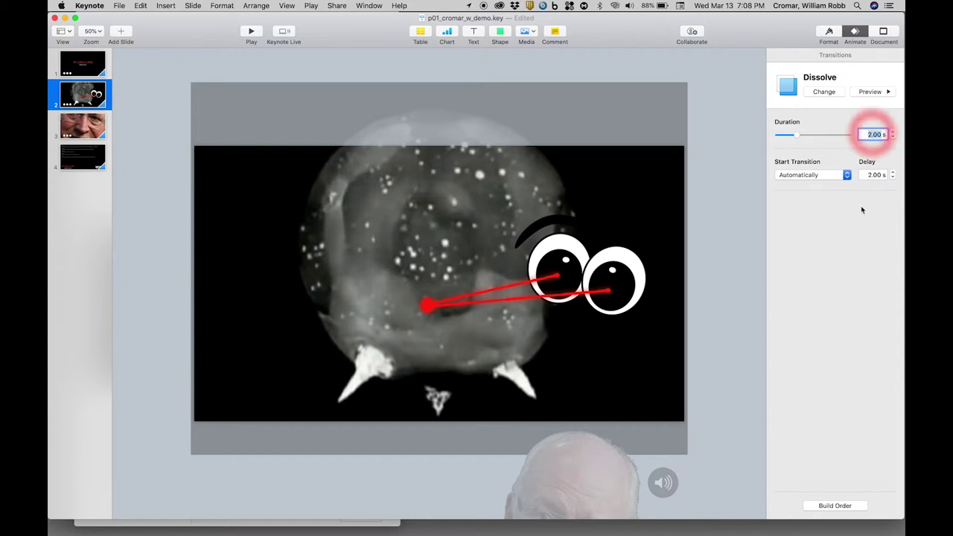
pyautogui.click(875, 174)
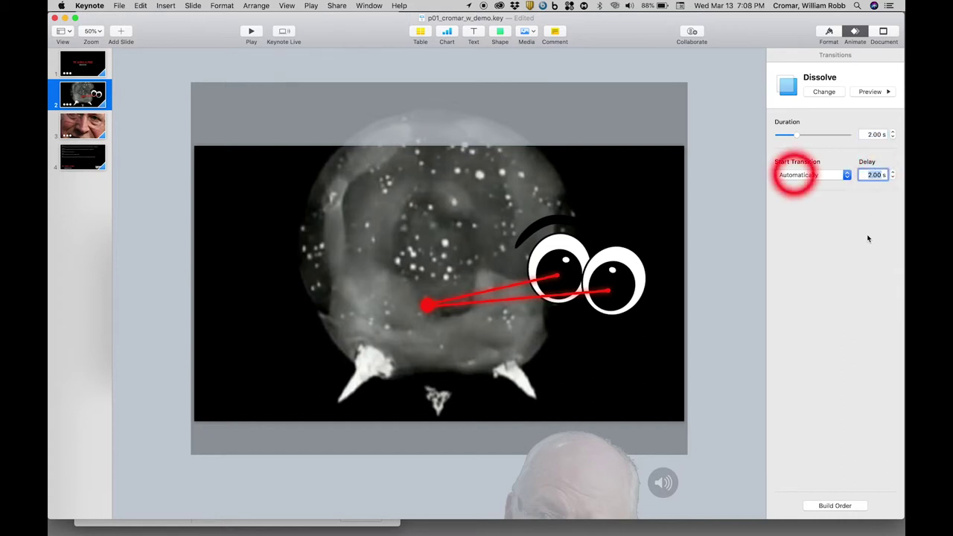
pyautogui.click(821, 176)
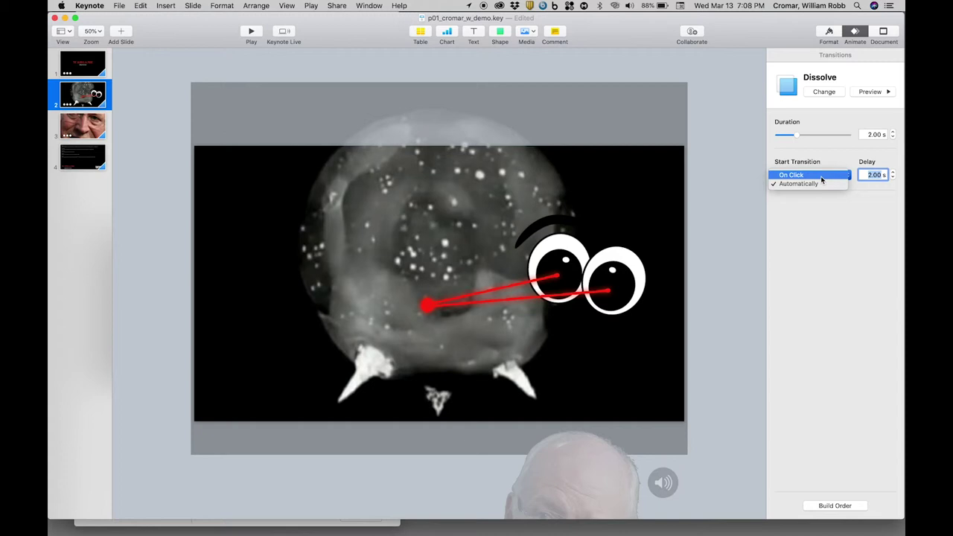
pyautogui.click(815, 183)
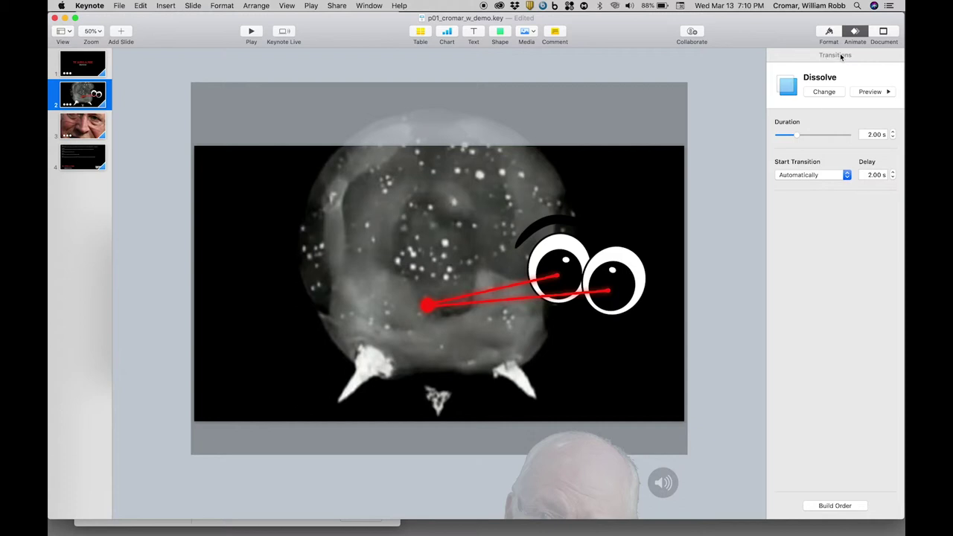
# Select the background movie on slide 2, examine its Build In, Action and Build Out animation settings, and deselect it.
pyautogui.click(674, 129)
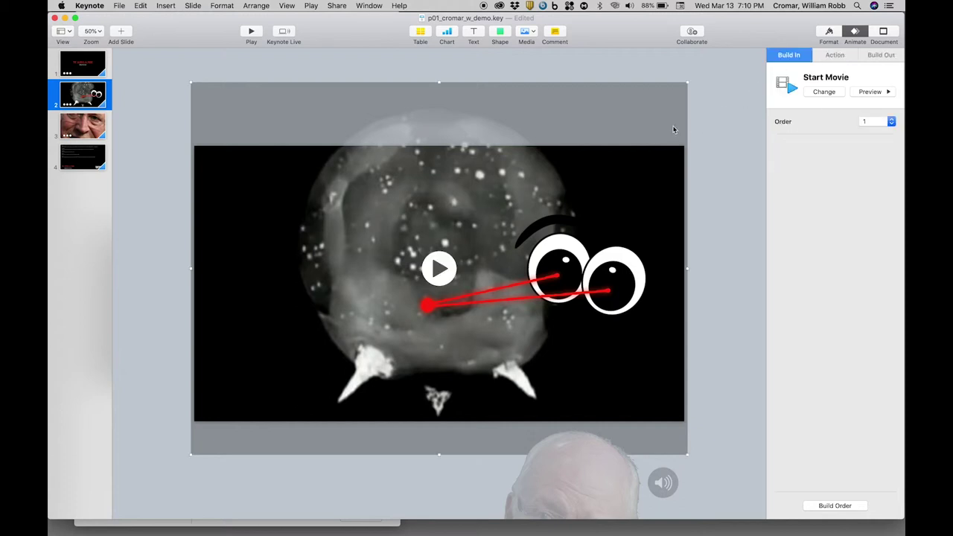
pyautogui.click(835, 55)
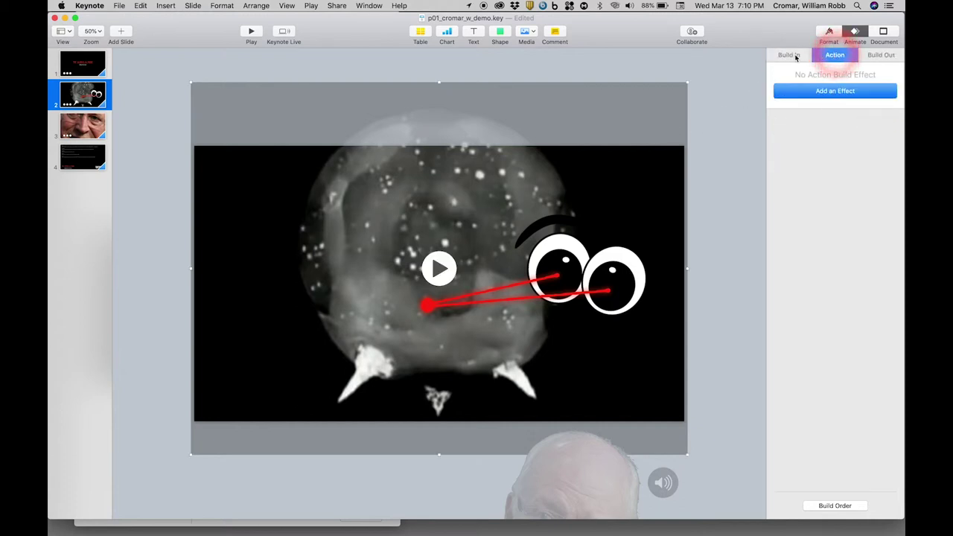
pyautogui.click(789, 55)
pyautogui.click(883, 56)
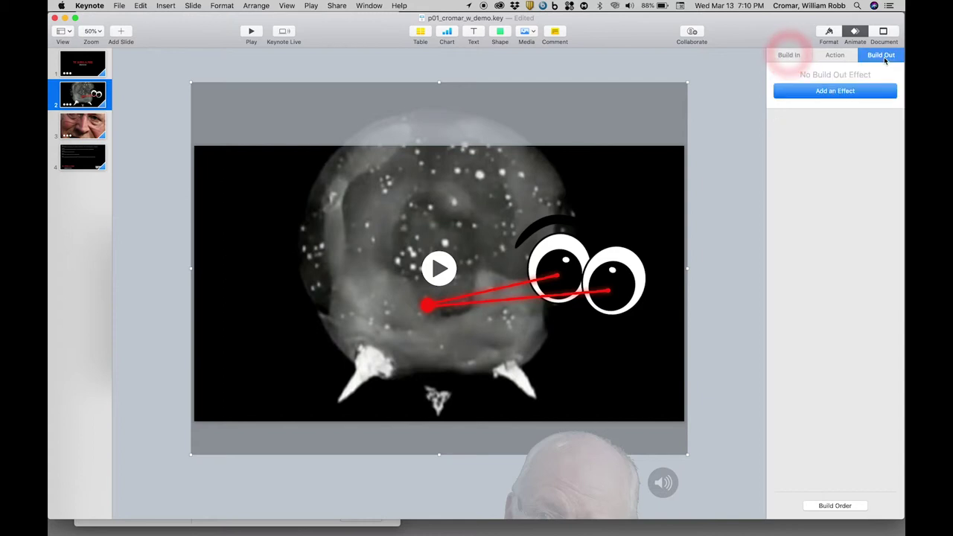
pyautogui.click(883, 56)
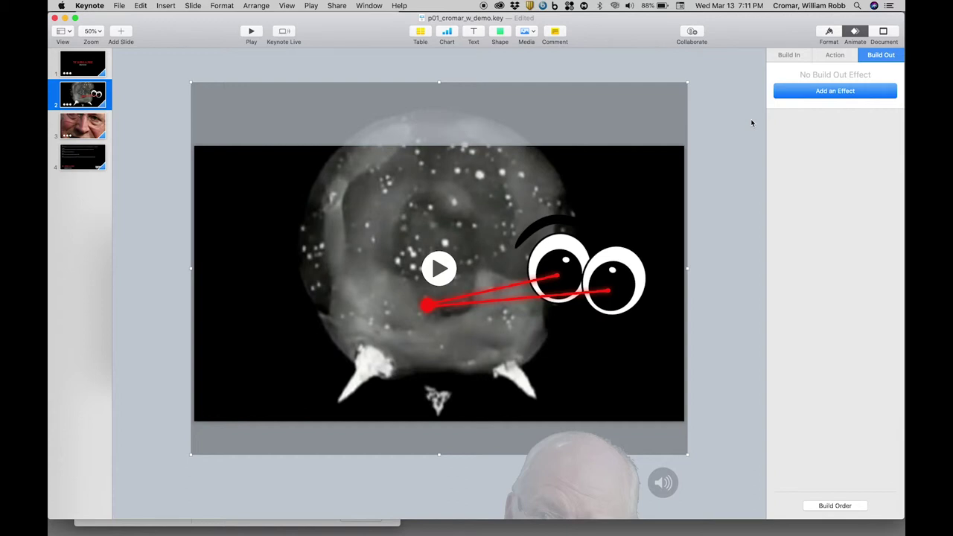
pyautogui.click(829, 59)
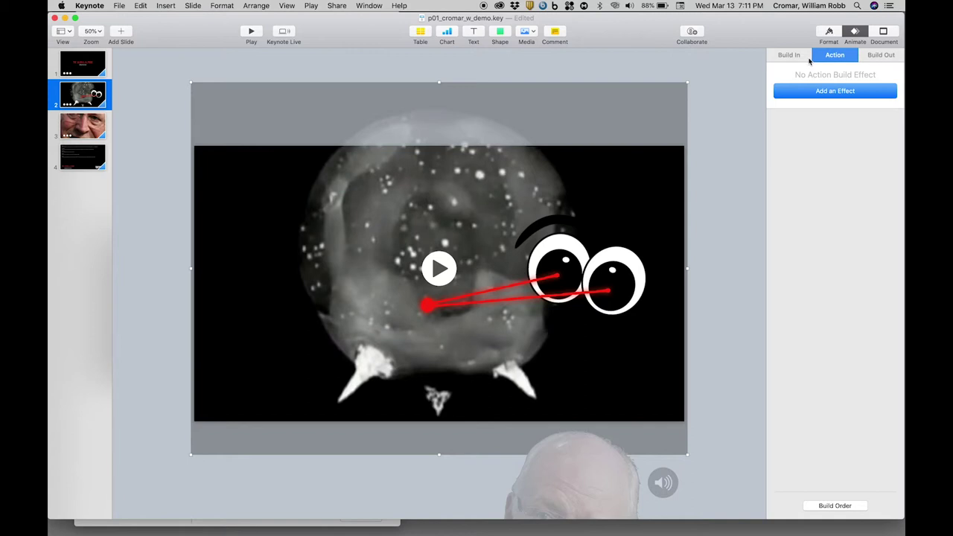
pyautogui.click(810, 59)
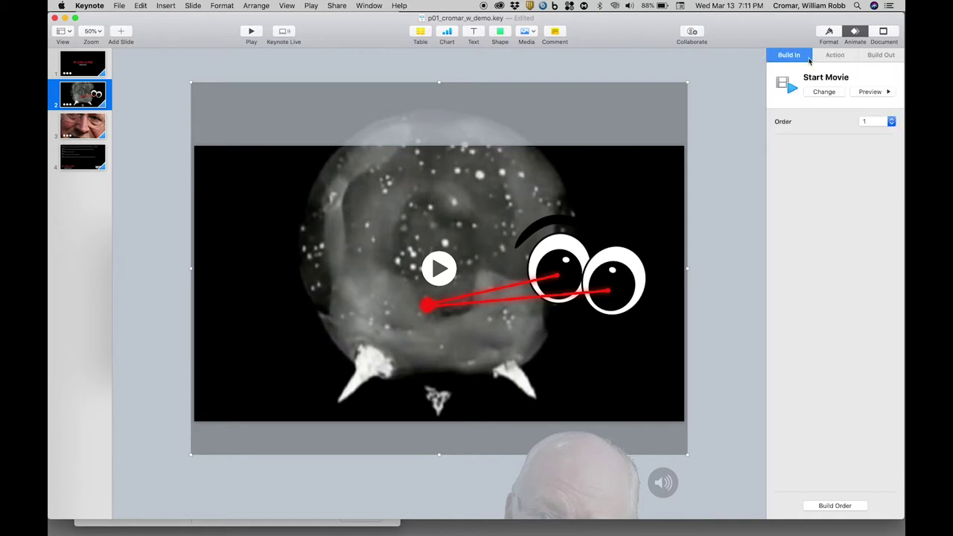
pyautogui.click(882, 60)
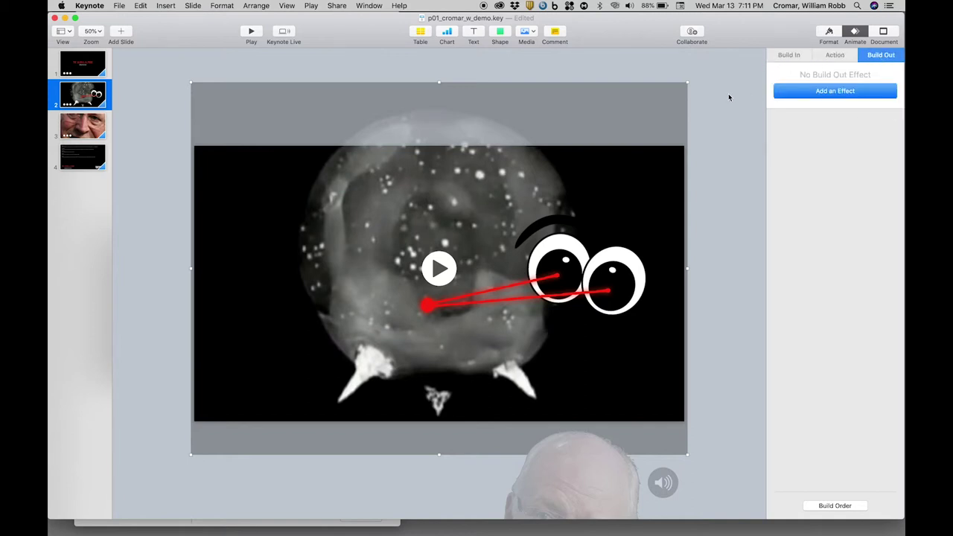
pyautogui.click(729, 93)
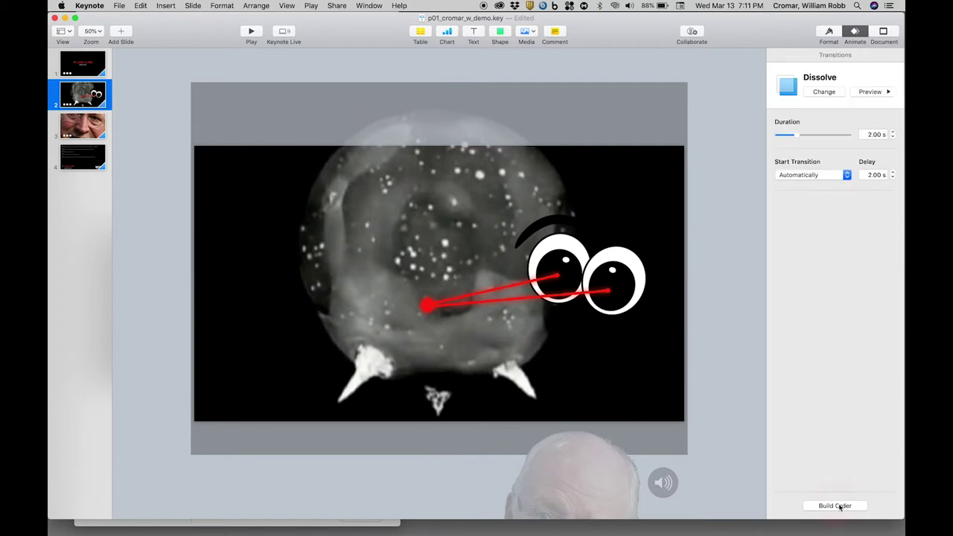
# Show the build order of slide 2 and go through all seven builds, from the movie start to the final group wipe.
pyautogui.click(838, 505)
pyautogui.moveTo(183, 278); pyautogui.dragTo(772, 204)
pyautogui.click(763, 219)
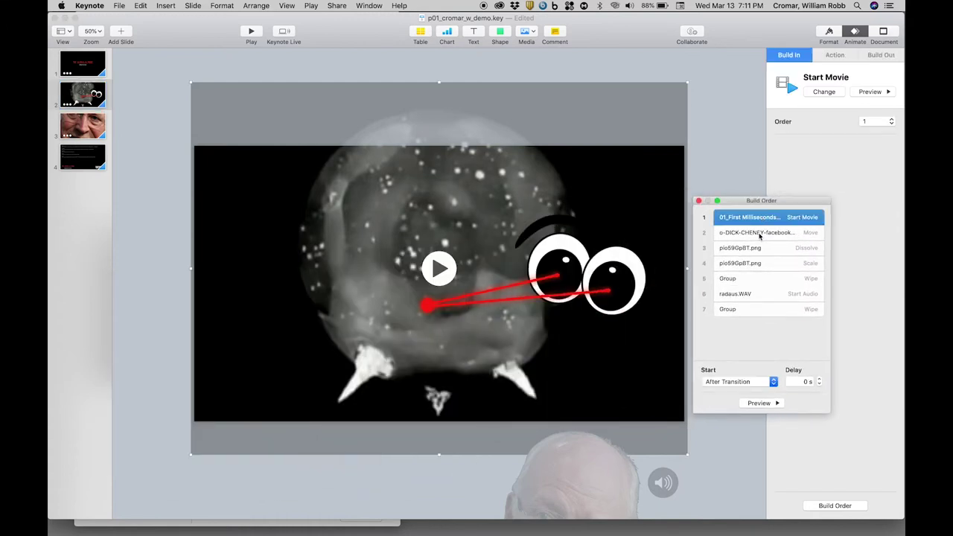
pyautogui.click(761, 237)
pyautogui.click(760, 249)
pyautogui.click(759, 265)
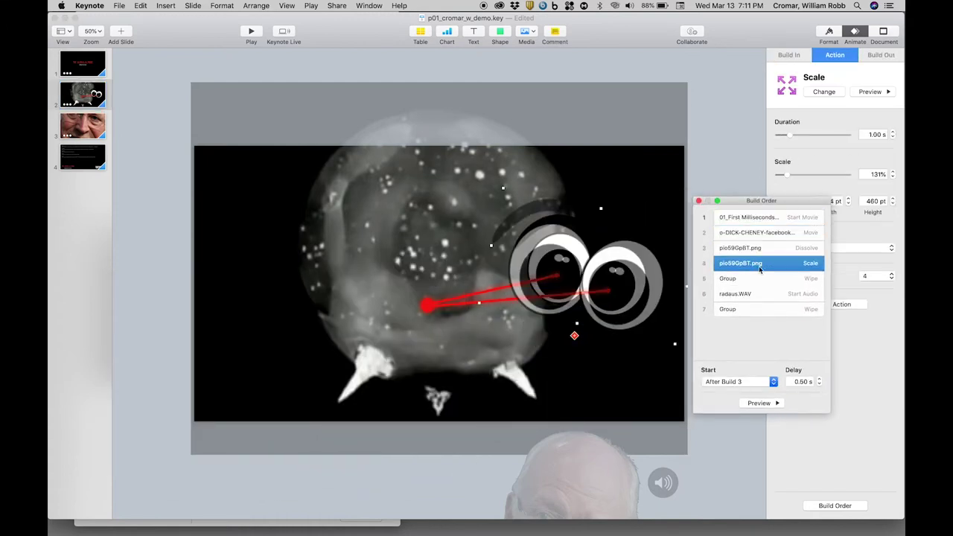
pyautogui.click(757, 283)
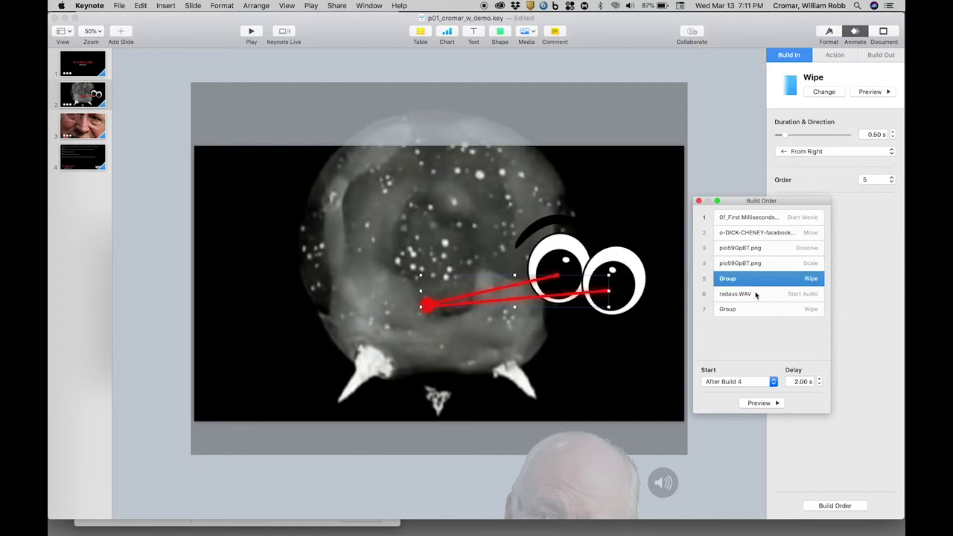
pyautogui.click(756, 294)
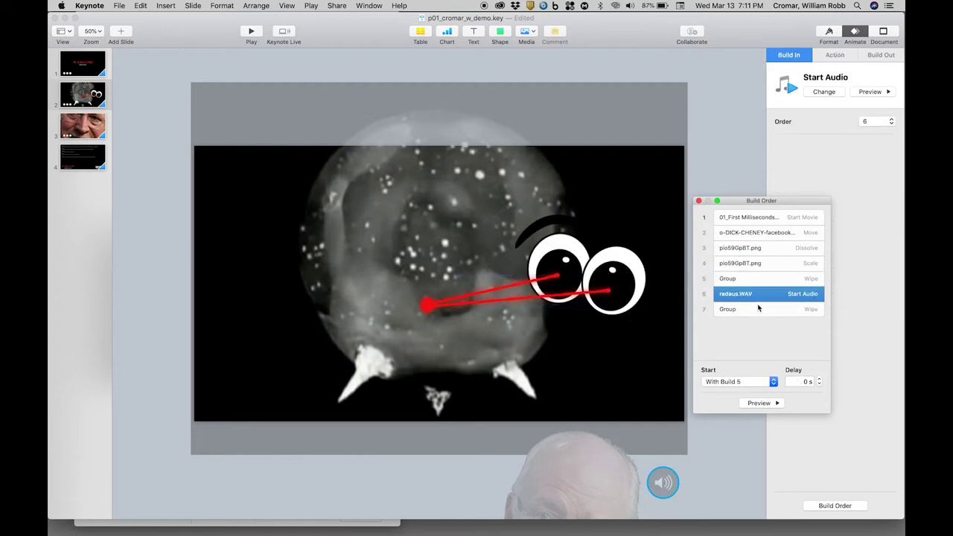
pyautogui.click(757, 305)
pyautogui.click(753, 359)
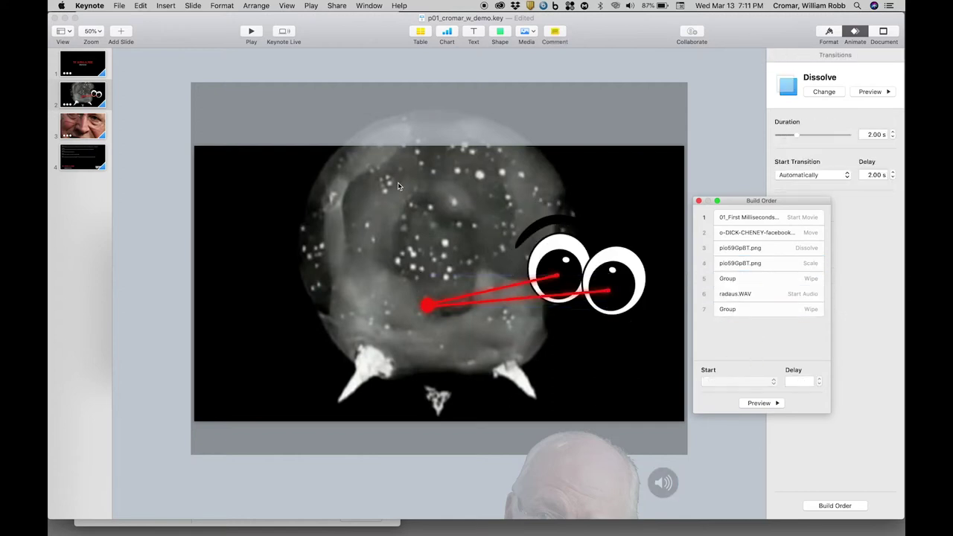
pyautogui.click(166, 139)
# Go to slide 1 and examine the four title and subtitle dissolve builds in its build order, then deselect them.
pyautogui.press('Up')
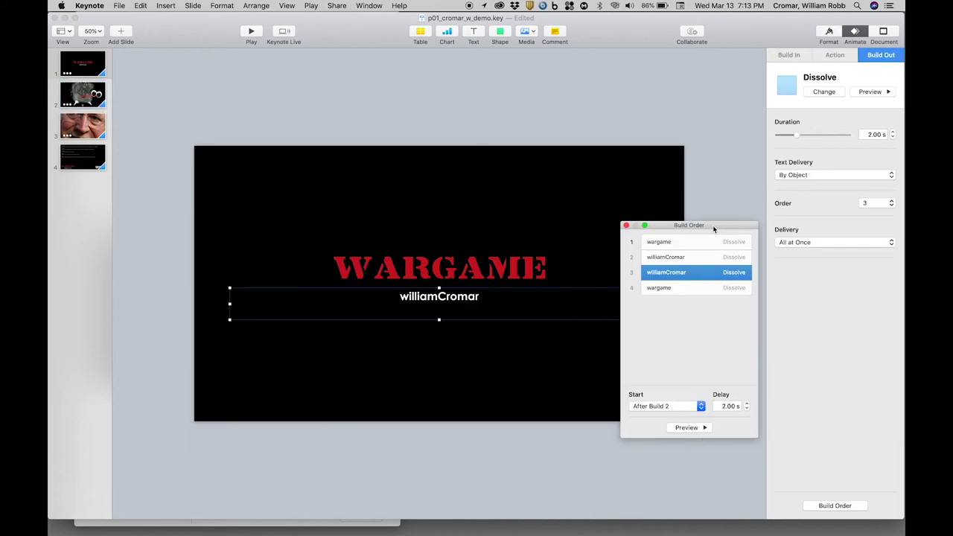
pyautogui.click(712, 244)
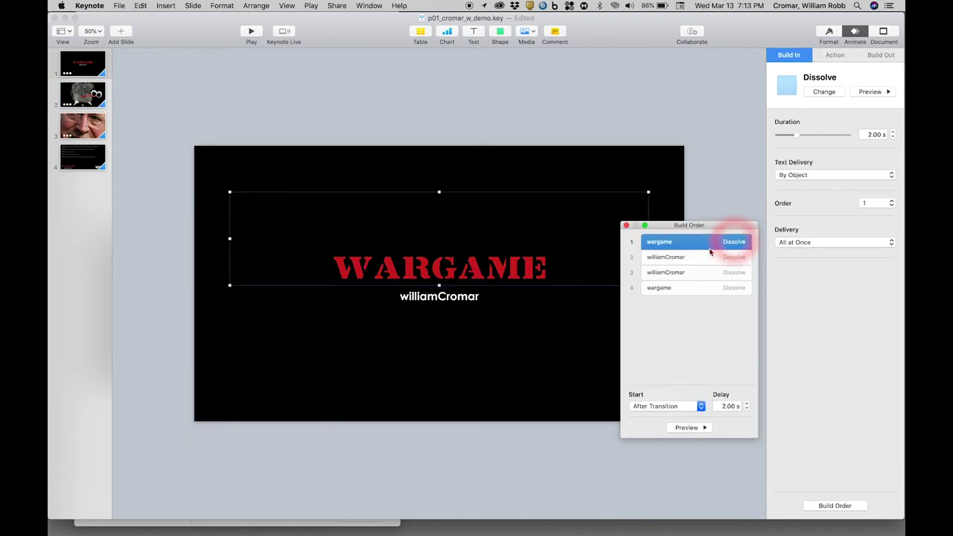
pyautogui.click(714, 257)
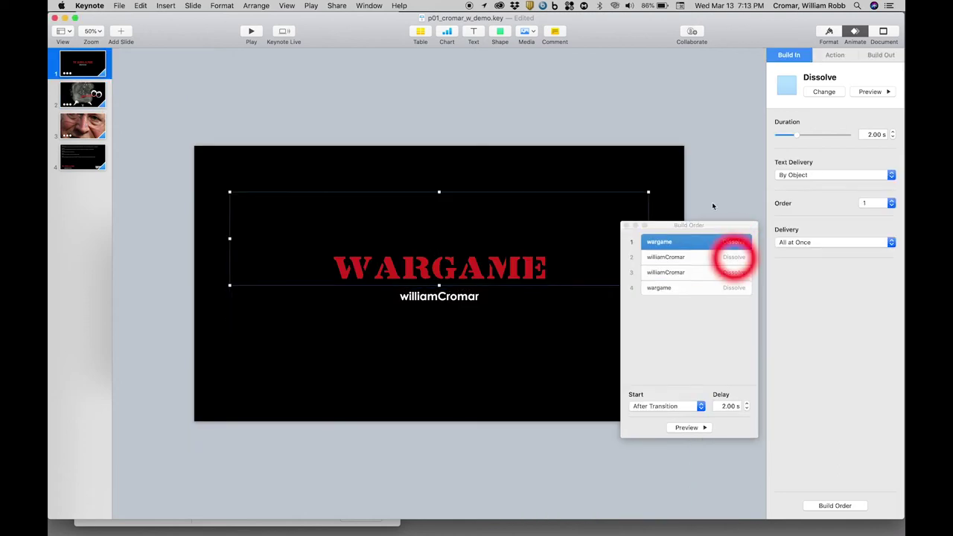
pyautogui.click(701, 257)
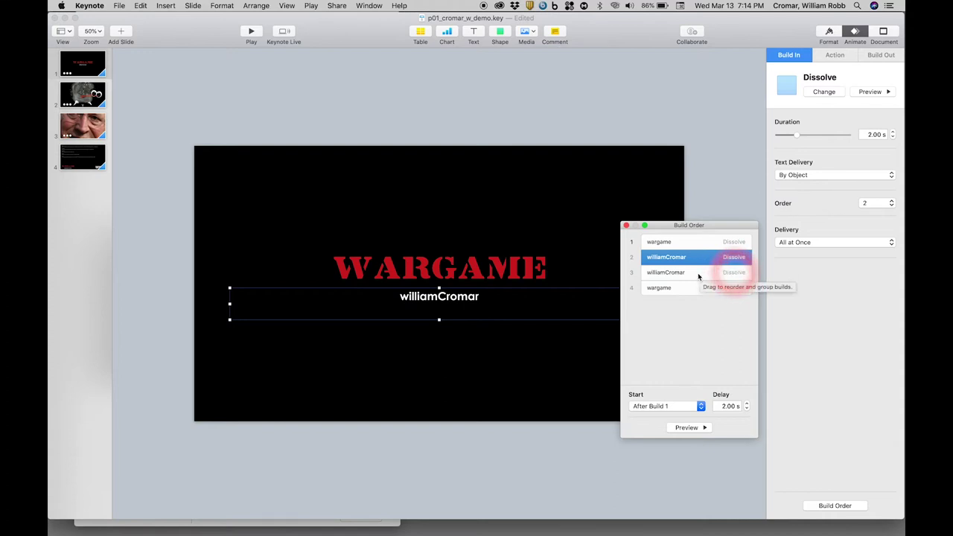
pyautogui.click(698, 273)
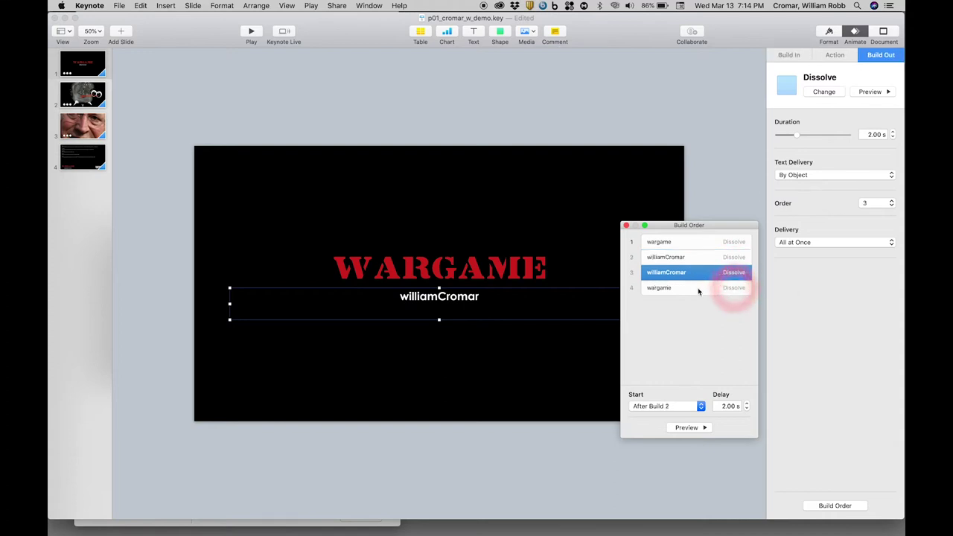
pyautogui.click(698, 287)
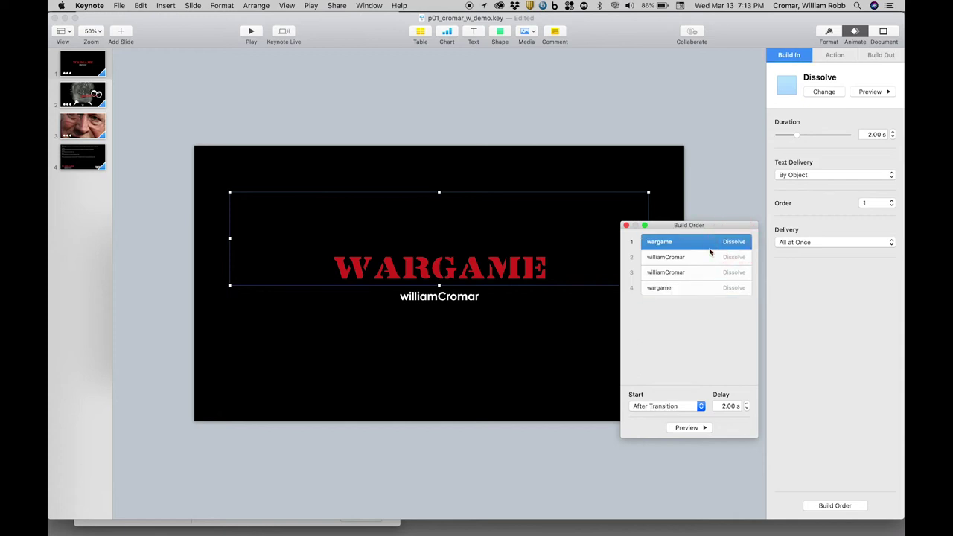
pyautogui.click(713, 207)
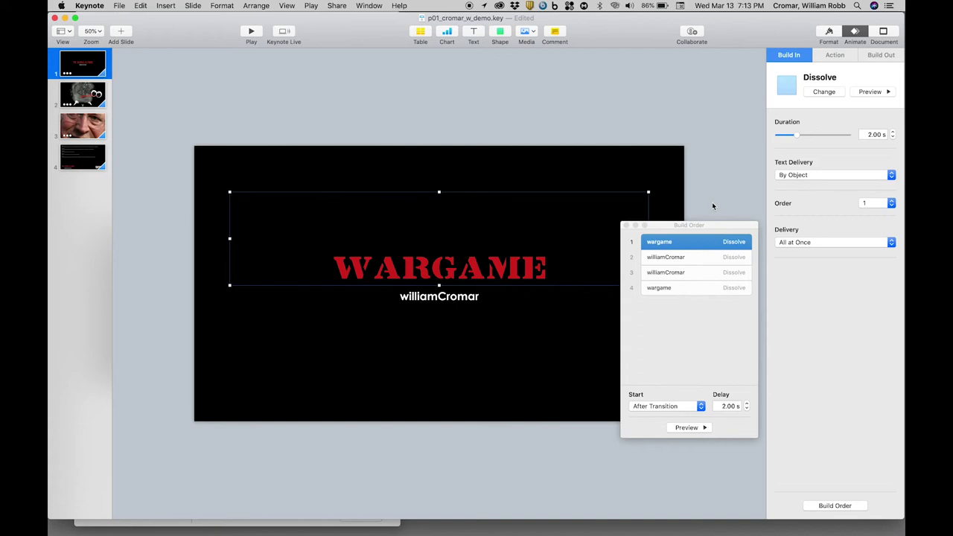
pyautogui.click(438, 172)
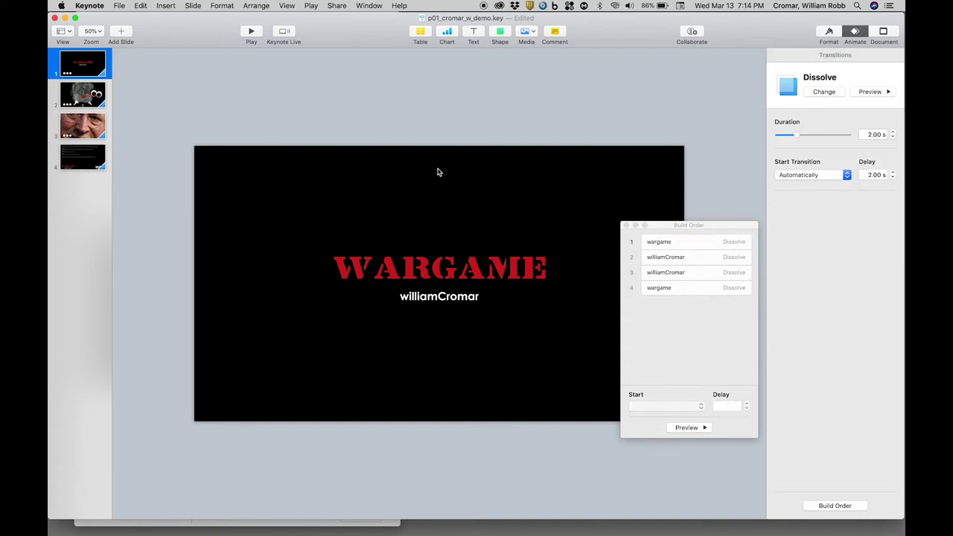
# Return to slide 2 and review the effect, start and delay settings of each build in its build order.
pyautogui.moveTo(182, 274); pyautogui.dragTo(771, 200)
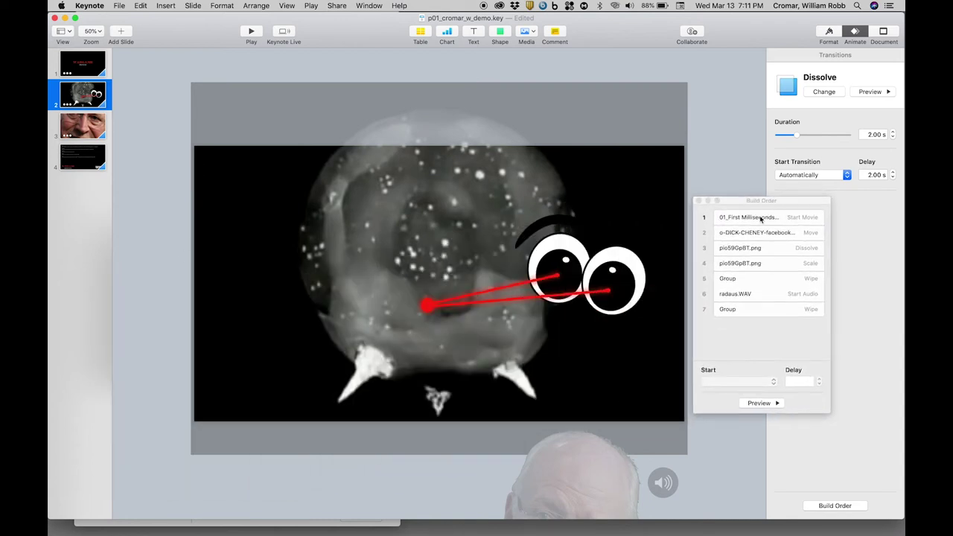
pyautogui.click(767, 217)
pyautogui.click(760, 233)
pyautogui.click(757, 248)
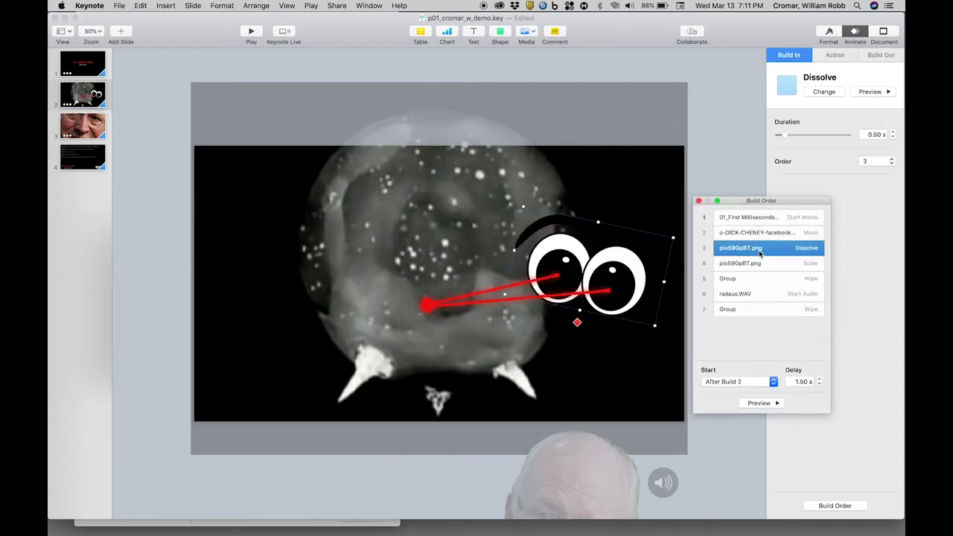
pyautogui.click(759, 264)
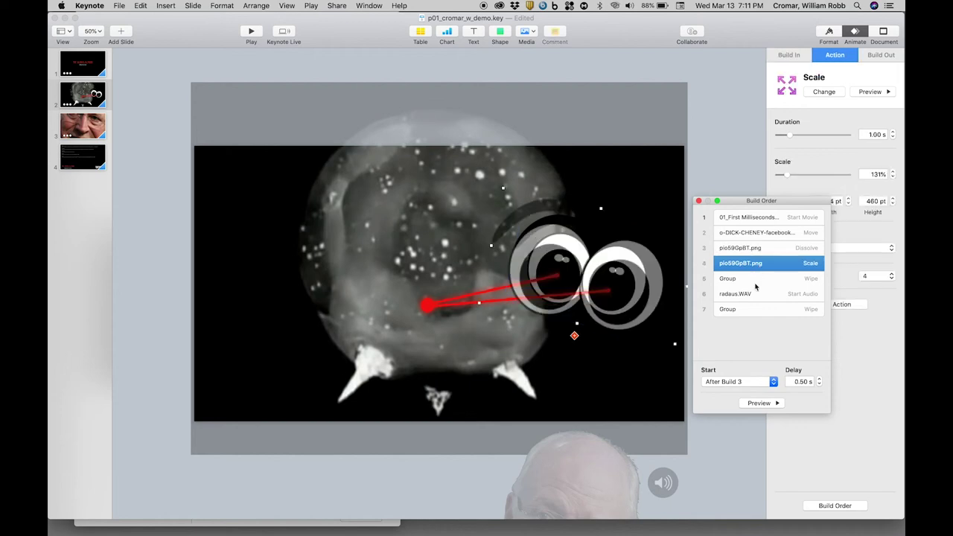
pyautogui.click(756, 282)
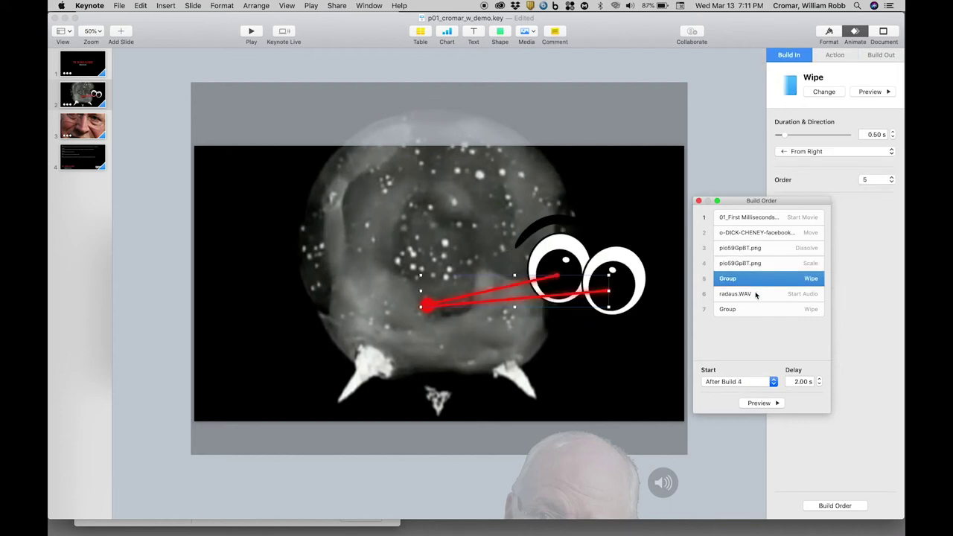
pyautogui.click(756, 294)
pyautogui.click(758, 309)
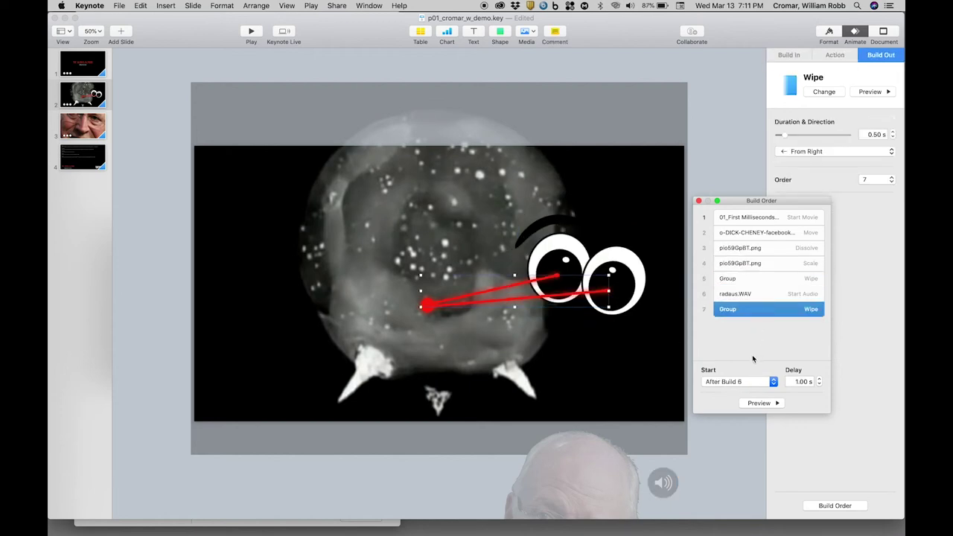
pyautogui.click(752, 354)
pyautogui.click(166, 140)
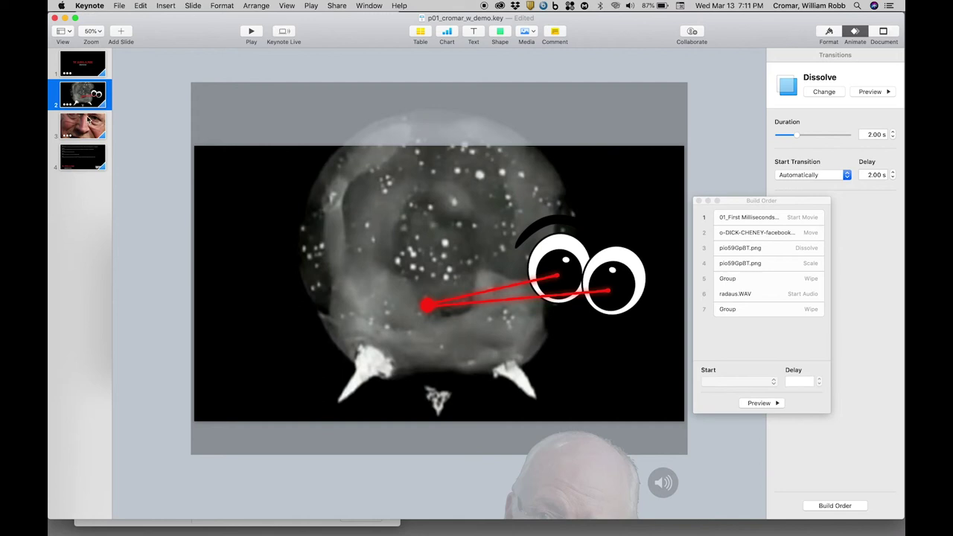
# Go to slide 3 and examine the settings of the face image's Rotate build.
pyautogui.click(88, 124)
pyautogui.click(760, 222)
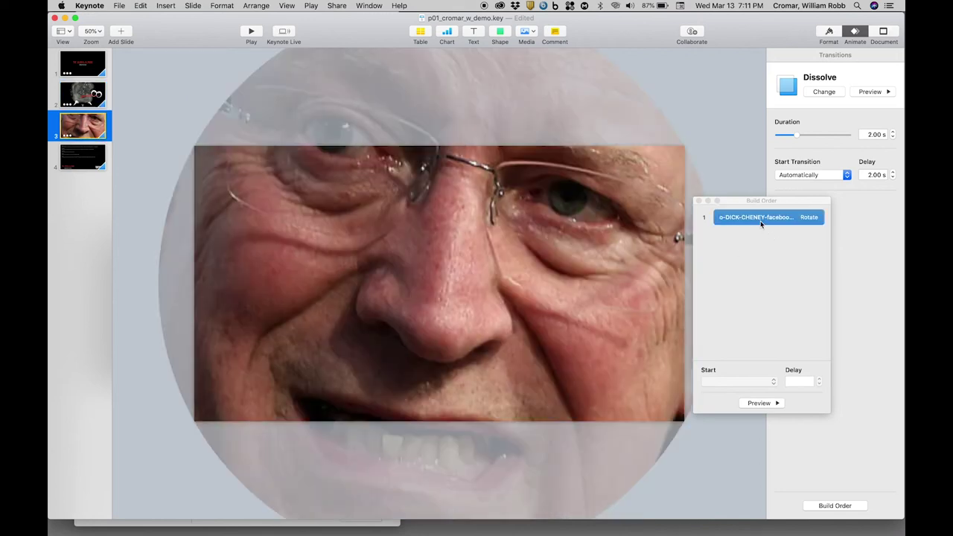
pyautogui.click(745, 195)
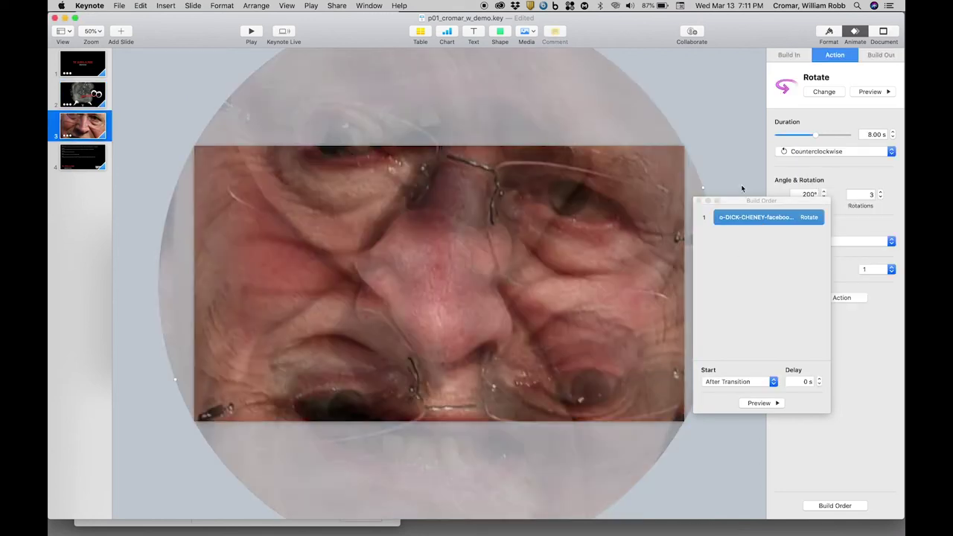
# Go to slide 2 and examine the build settings of the radaus.WAV audio object beside the slide.
pyautogui.click(97, 155)
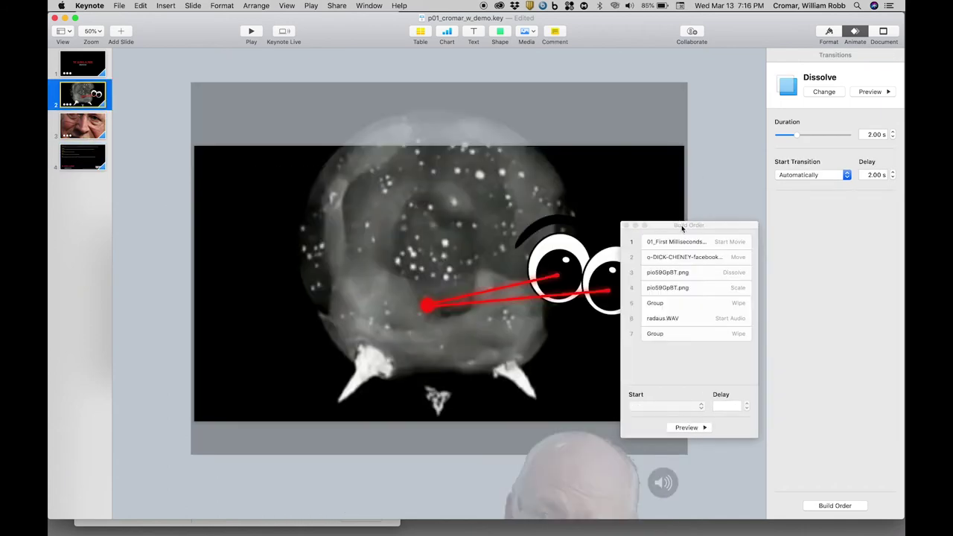
pyautogui.moveTo(681, 224); pyautogui.dragTo(681, 124)
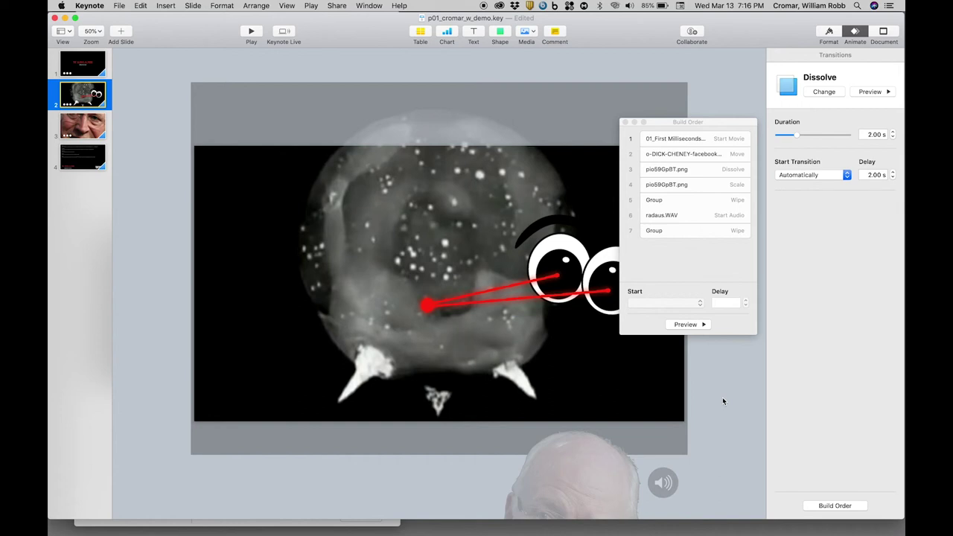
pyautogui.click(669, 485)
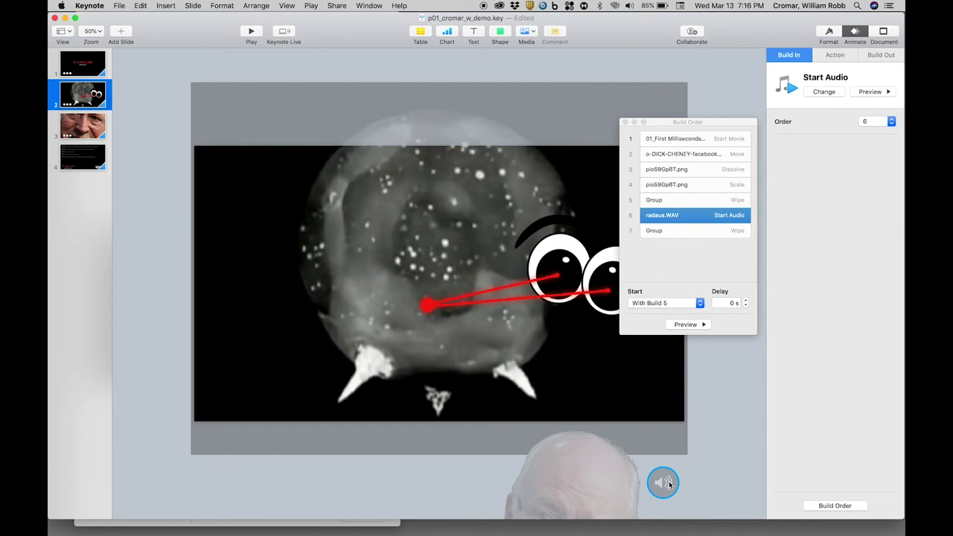
pyautogui.click(749, 465)
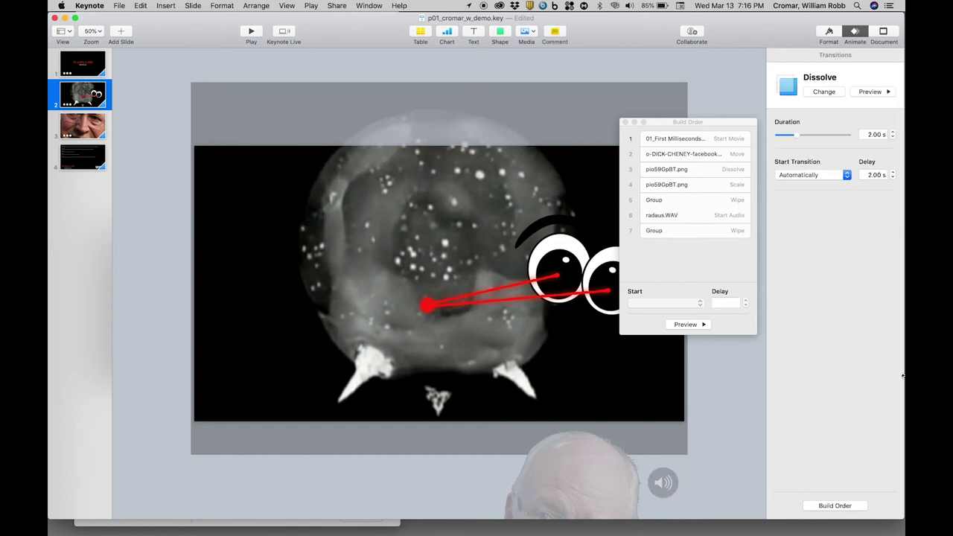
# Add another copy of radaus.WAV from the assets folder to slide 2, narrowing the presentation window temporarily to reach the file.
pyautogui.moveTo(903, 376); pyautogui.dragTo(575, 357)
pyautogui.click(645, 384)
pyautogui.moveTo(675, 365); pyautogui.dragTo(261, 110)
pyautogui.click(261, 107)
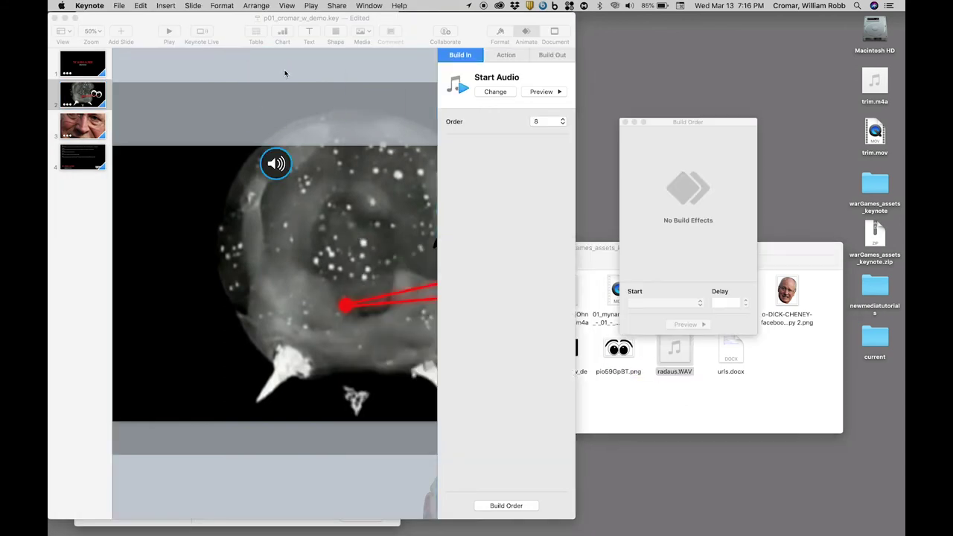
pyautogui.moveTo(576, 314); pyautogui.dragTo(903, 343)
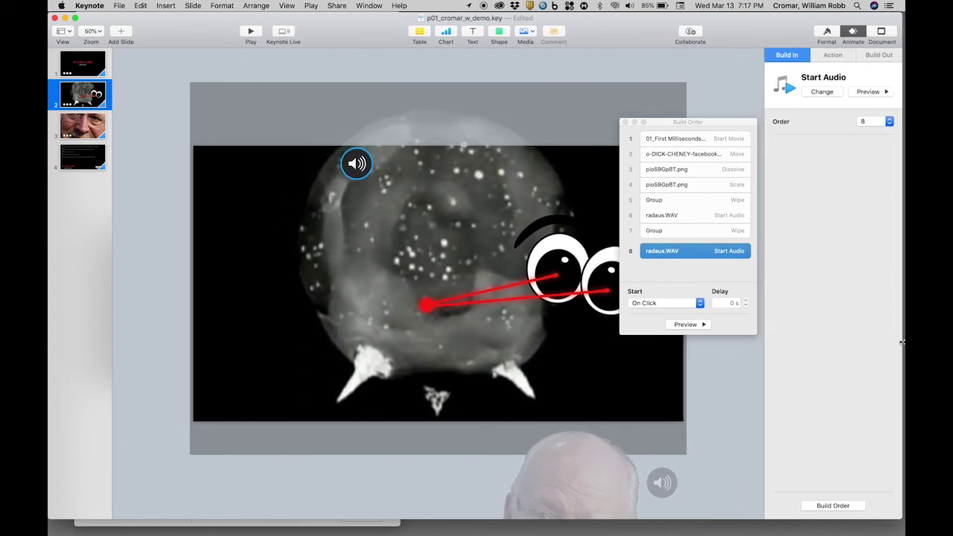
# Play the added radaus.WAV copy from below the slide area and delete it.
pyautogui.moveTo(363, 169); pyautogui.dragTo(450, 486)
pyautogui.click(442, 479)
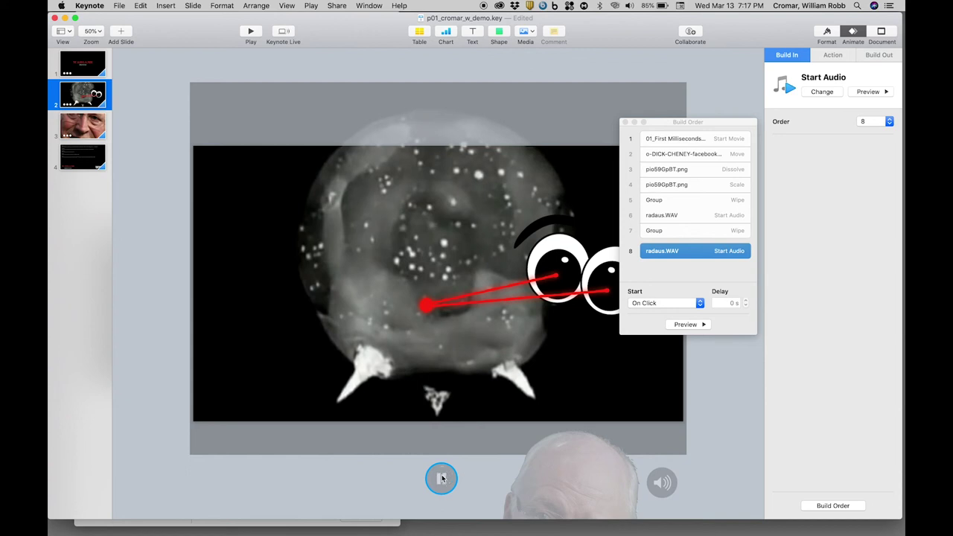
pyautogui.press('Delete')
# Compare the start and delay settings of the red line group's Wipe builds with those of the radaus.WAV Start Audio build.
pyautogui.moveTo(721, 124); pyautogui.dragTo(724, 294)
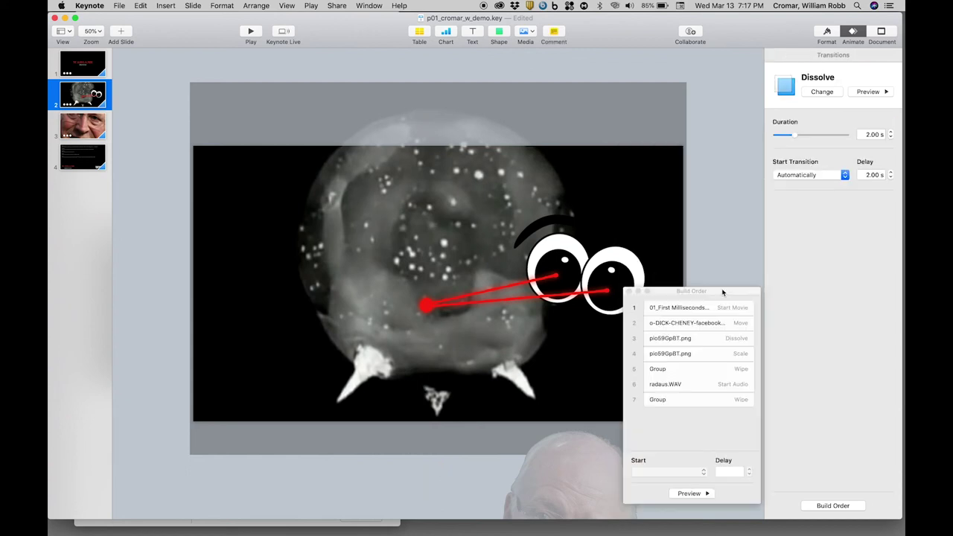
pyautogui.click(441, 305)
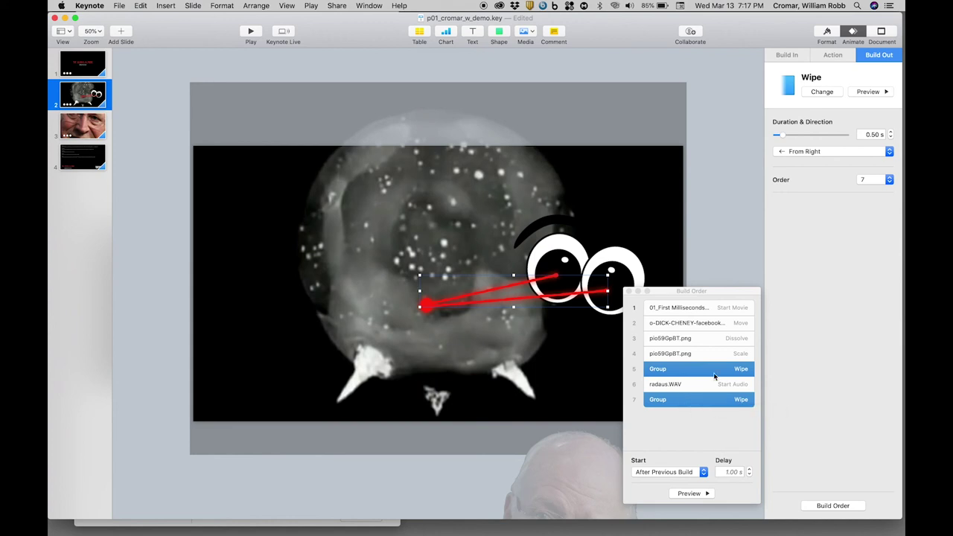
pyautogui.click(710, 385)
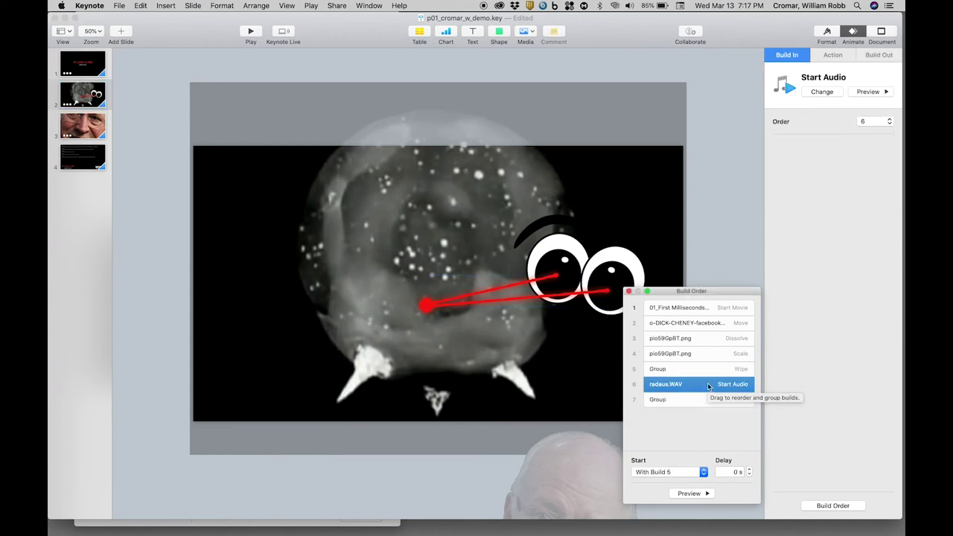
pyautogui.click(709, 371)
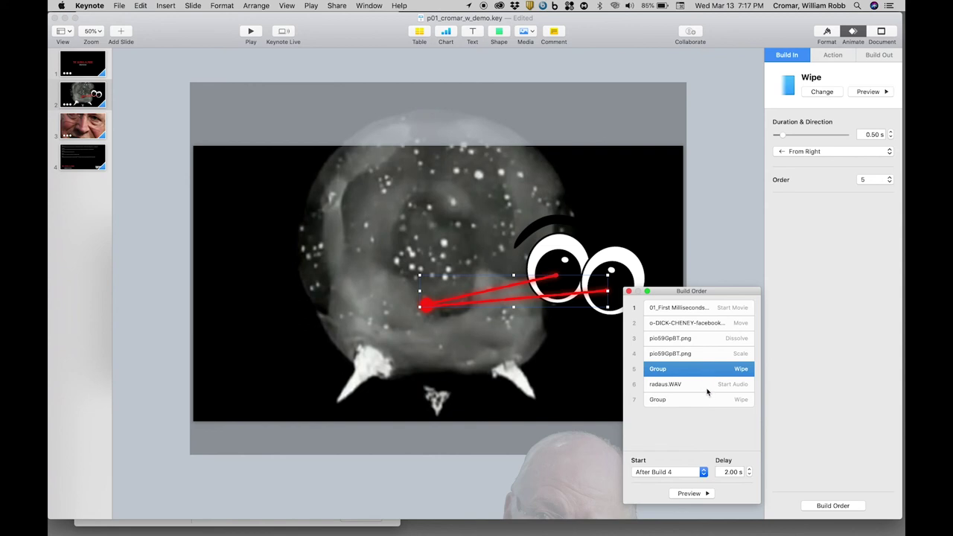
pyautogui.click(708, 385)
pyautogui.click(706, 376)
# Deselect the builds and close the Build Order window.
pyautogui.click(694, 424)
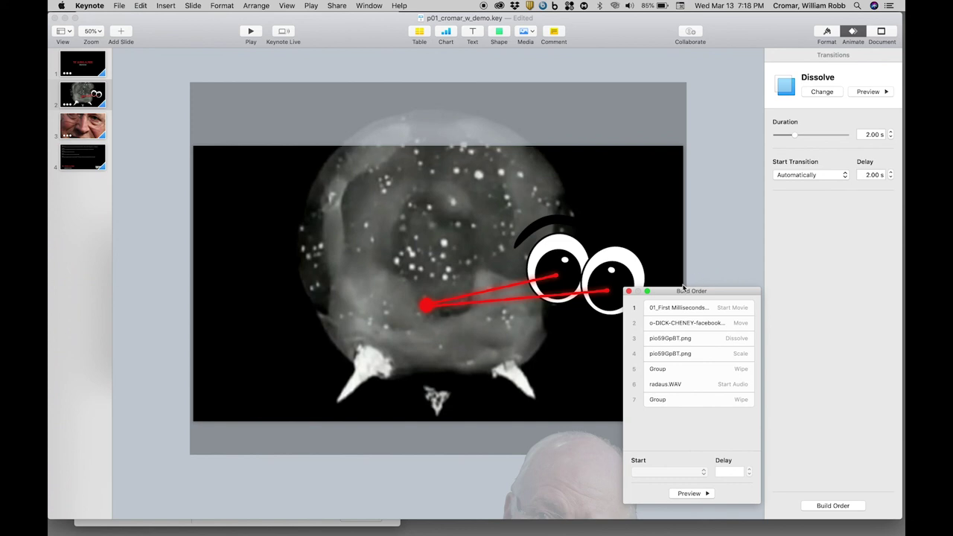
pyautogui.moveTo(671, 293); pyautogui.dragTo(743, 279)
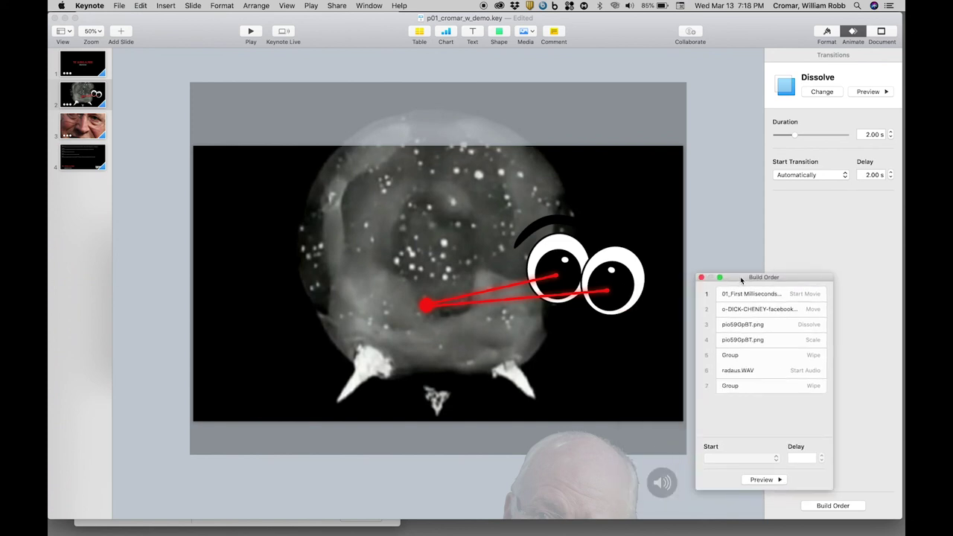
pyautogui.click(700, 277)
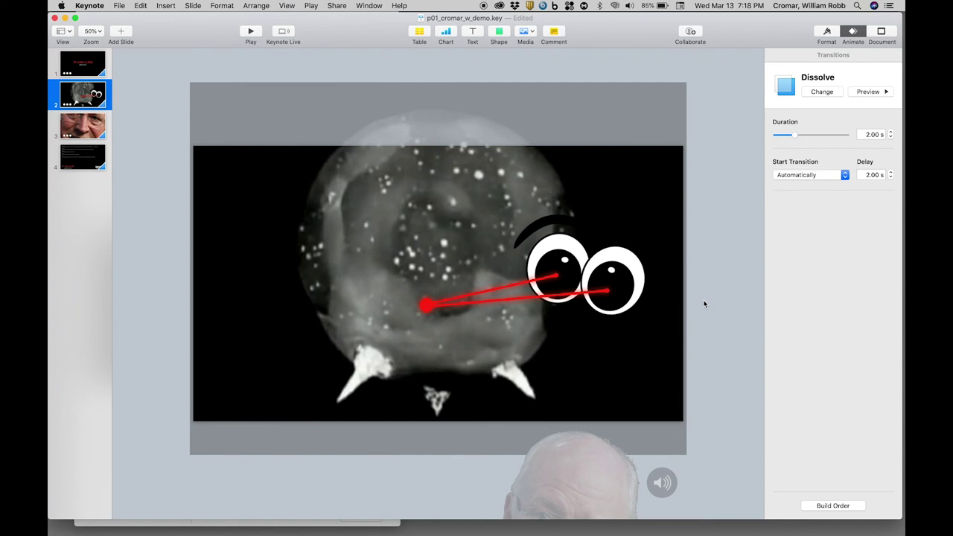